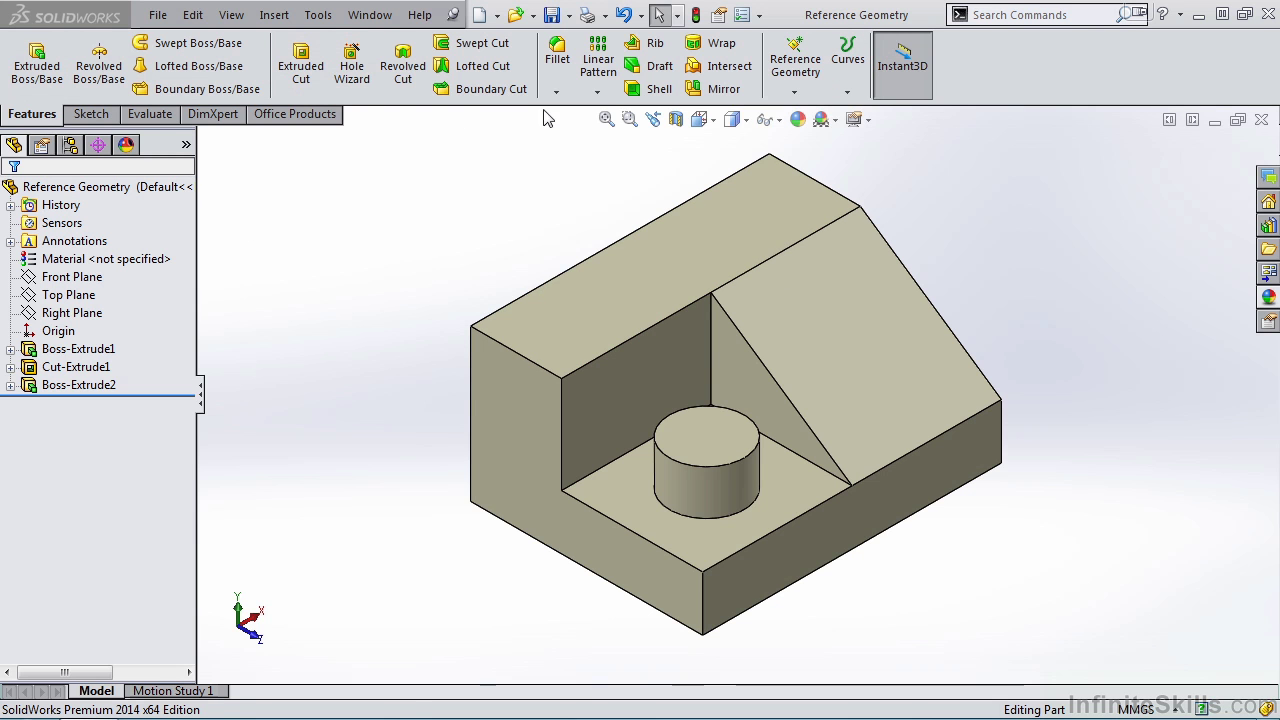
left_click(800, 95)
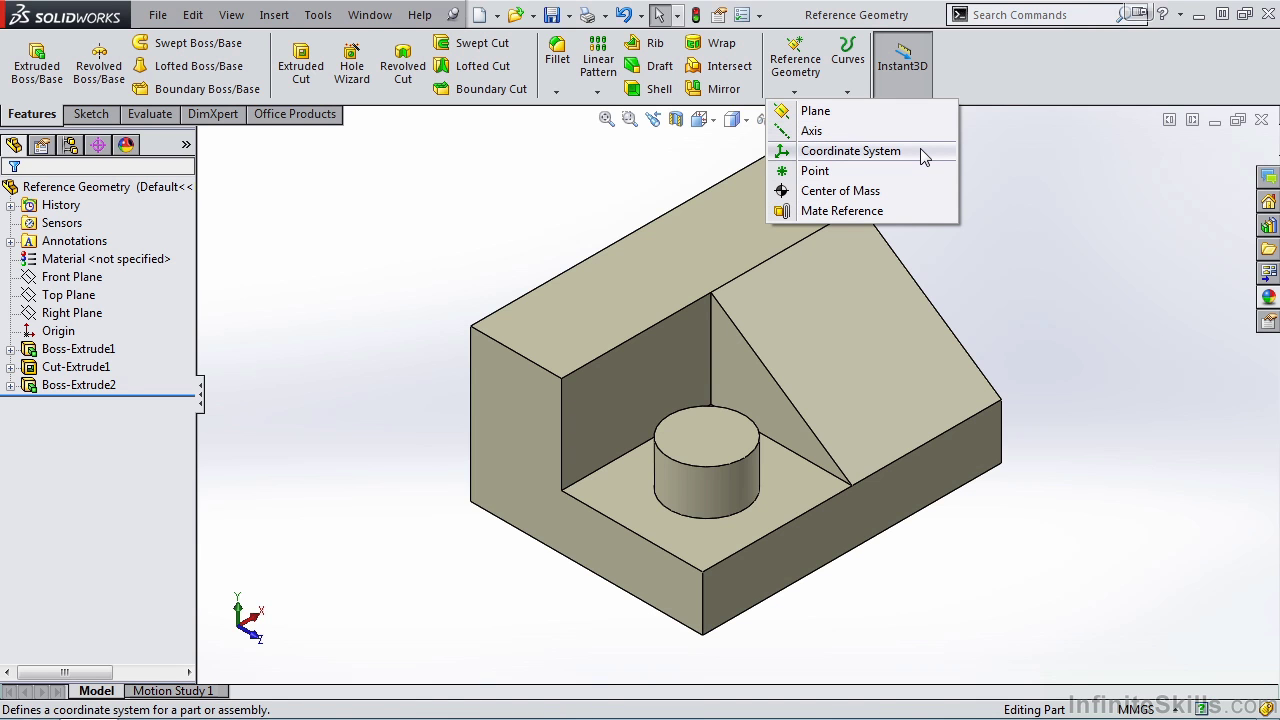
left_click(980, 194)
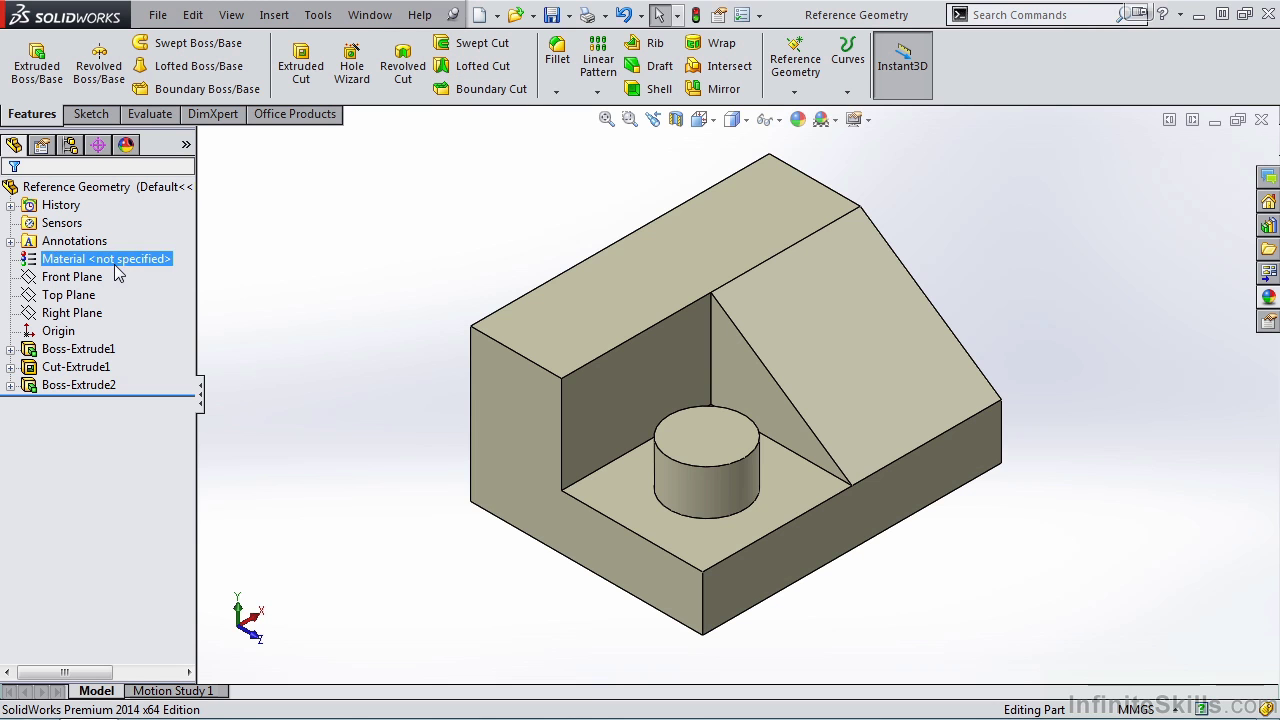
left_click(98, 314)
left_click(303, 182)
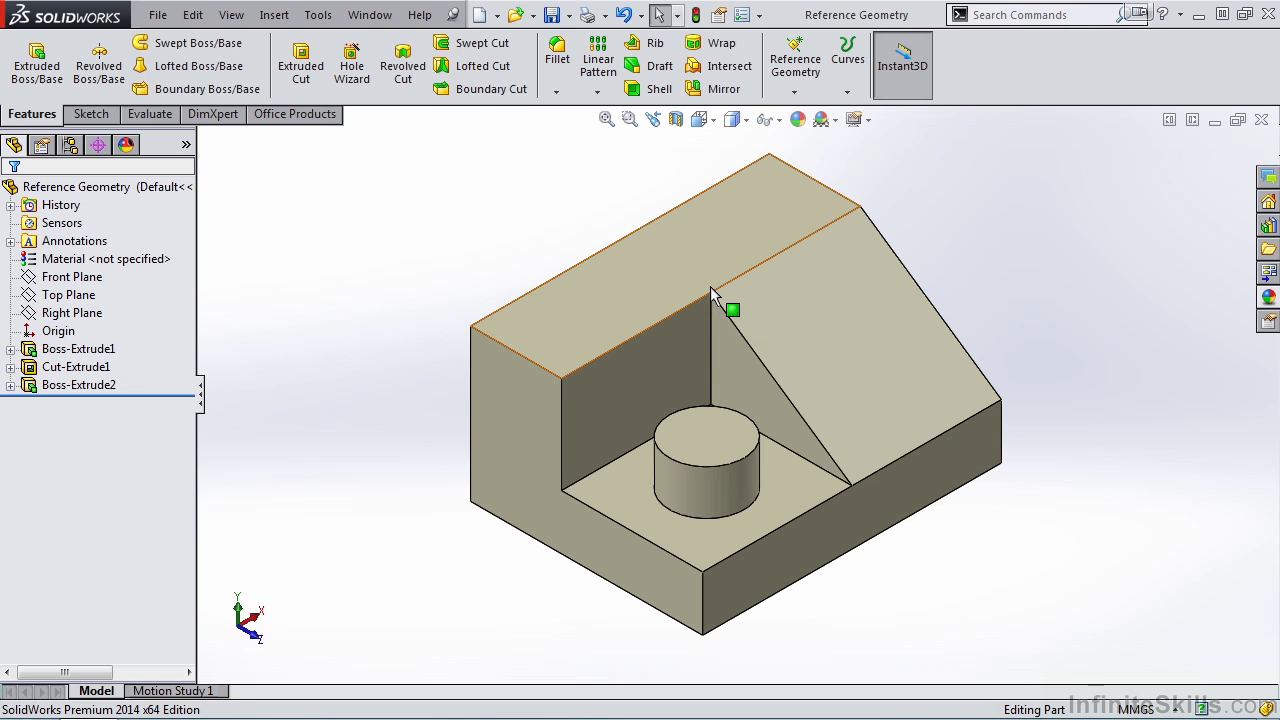
Set up a reference plane offset 20 mm outward from the block's front vertical face, trying the flipped direction
left_click(795, 97)
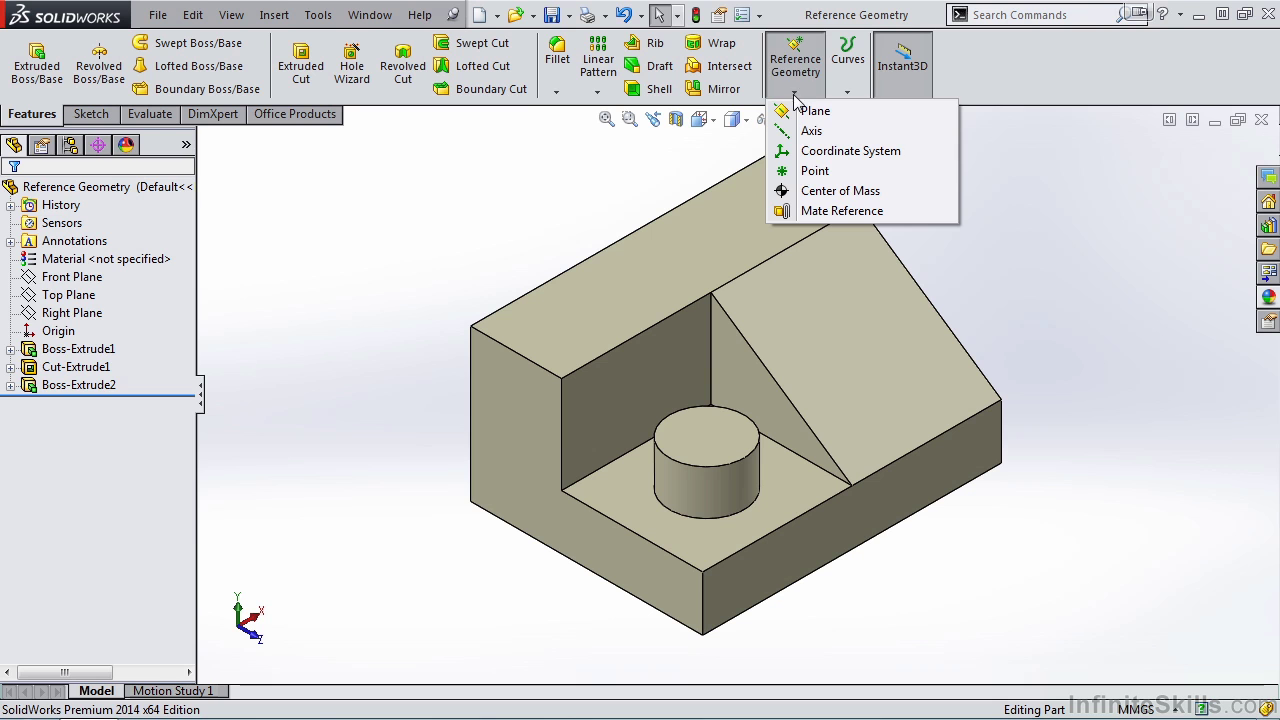
left_click(812, 112)
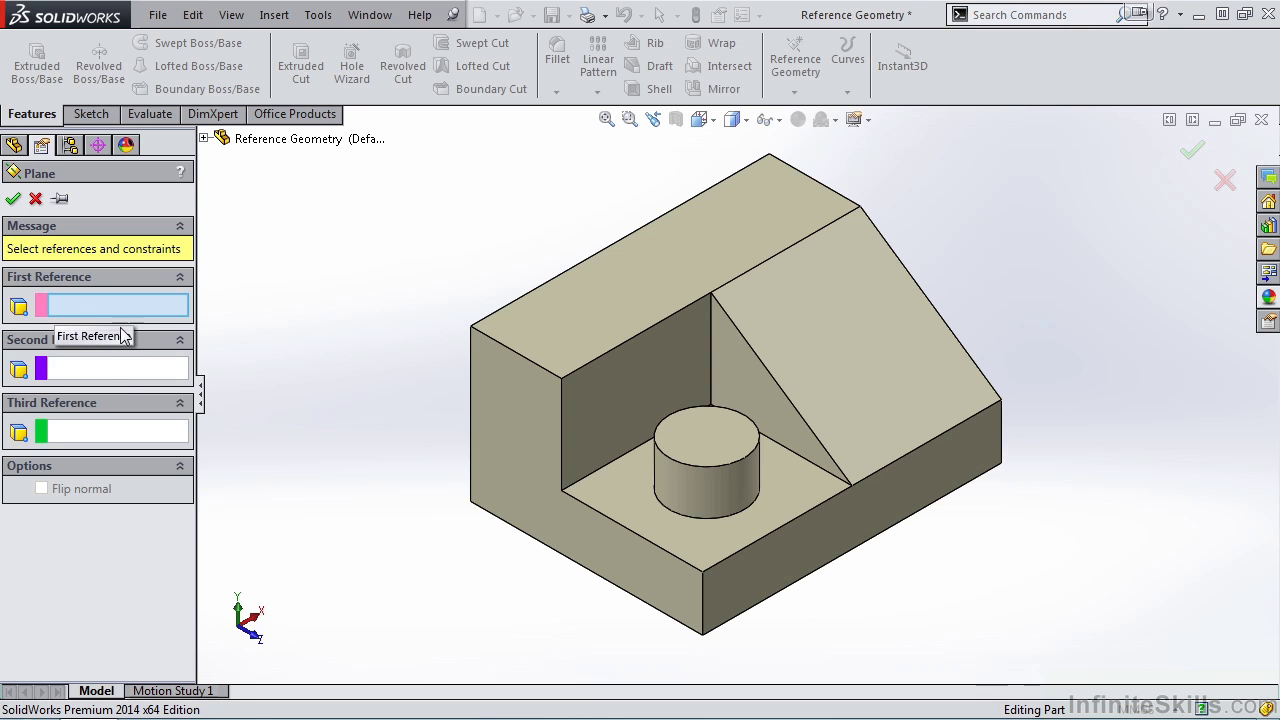
left_click(813, 547)
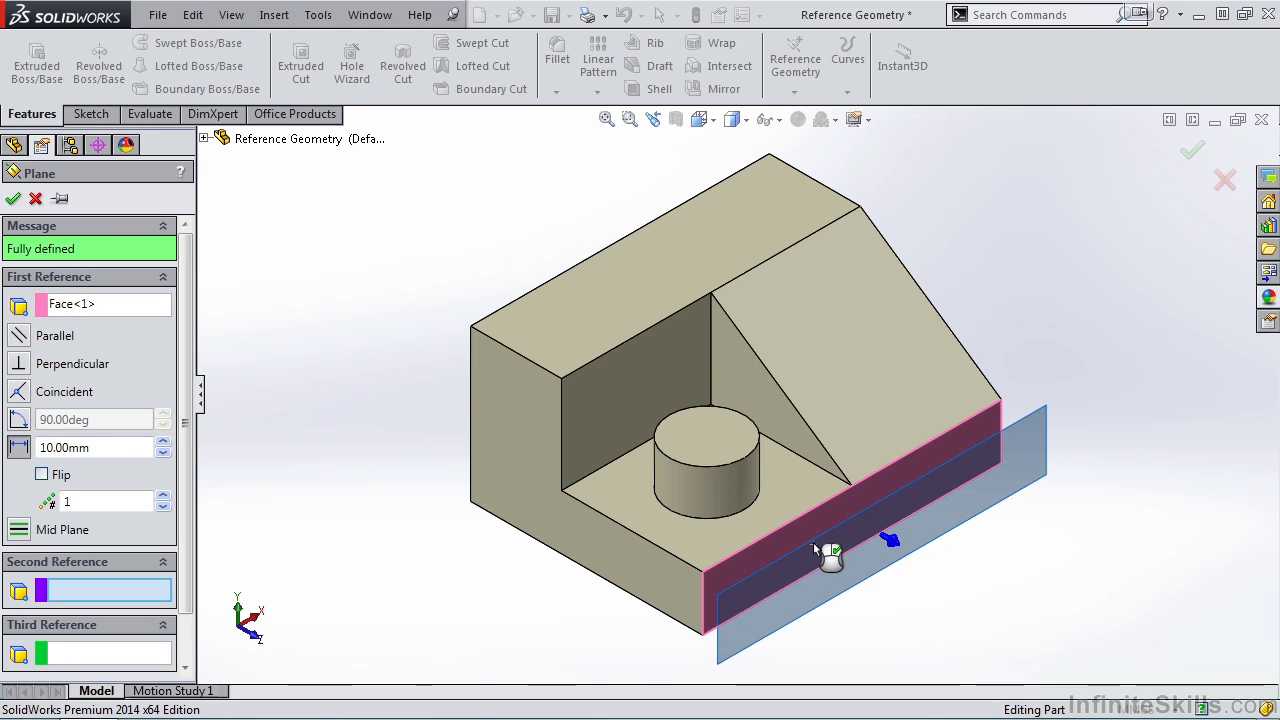
scroll(813, 543, "up", 2)
scroll(818, 553, "up", 2)
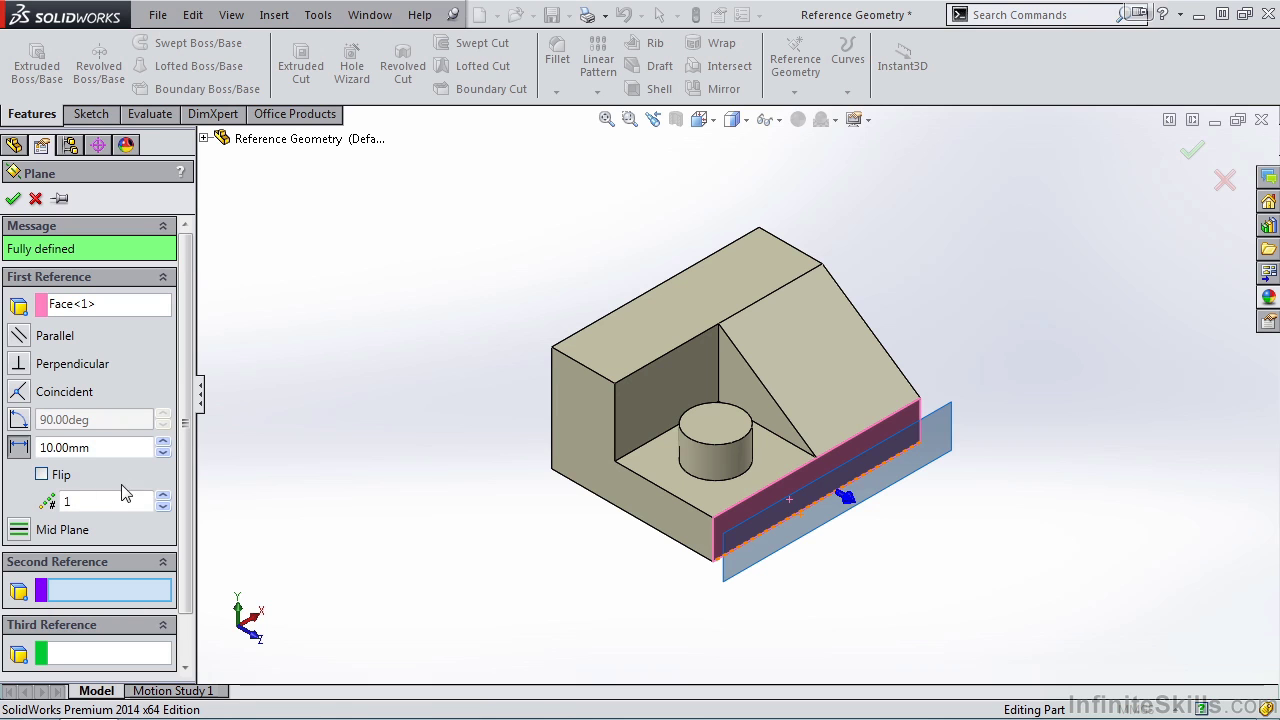
left_click(163, 443)
left_click(163, 443)
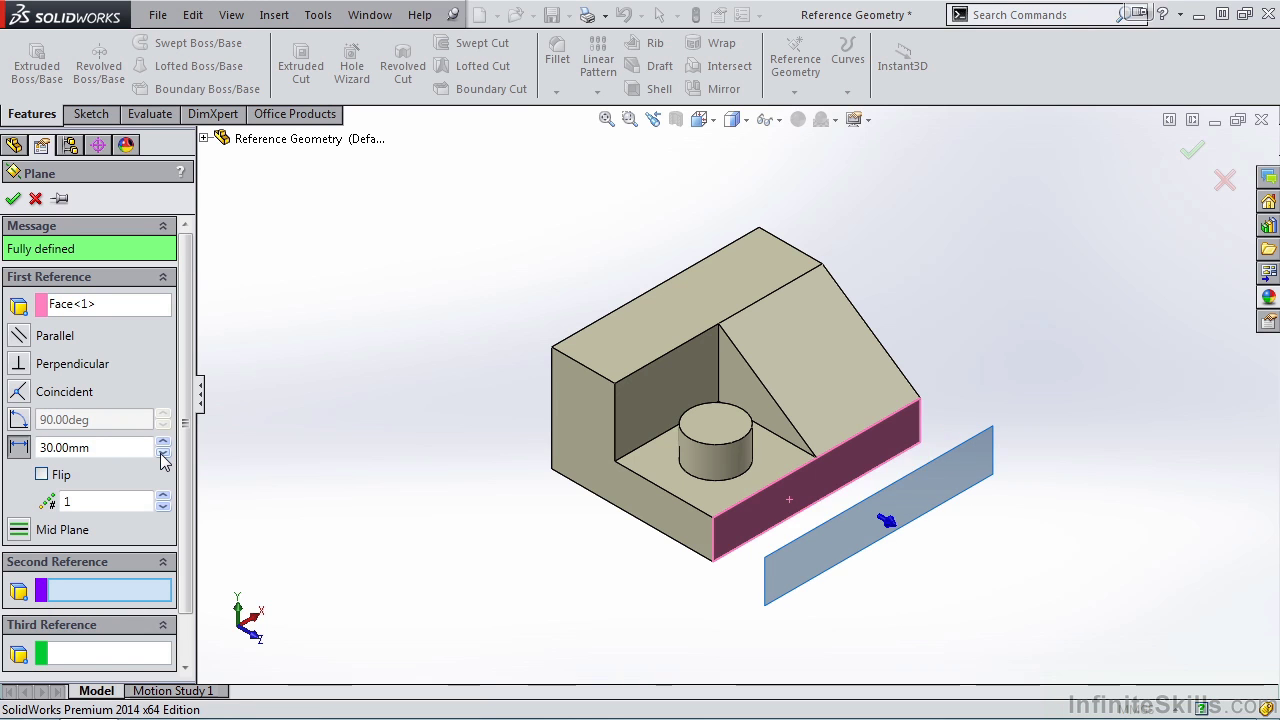
left_click(164, 455)
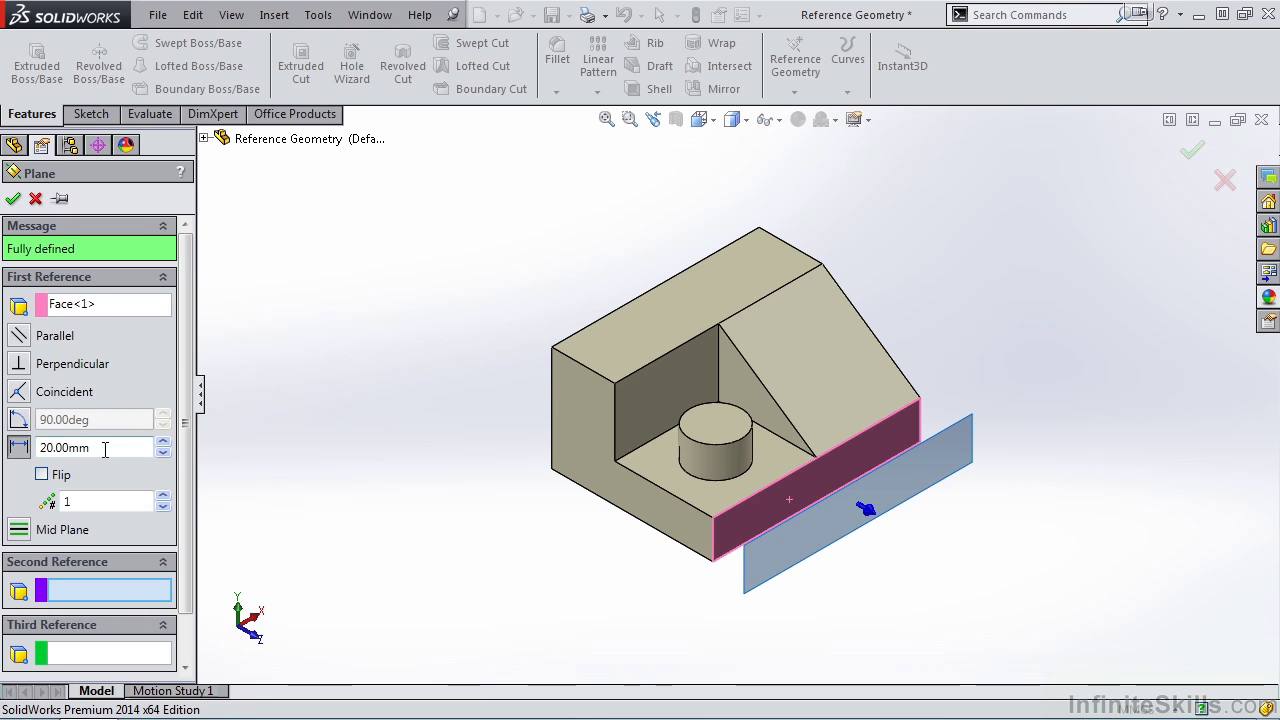
left_click(42, 475)
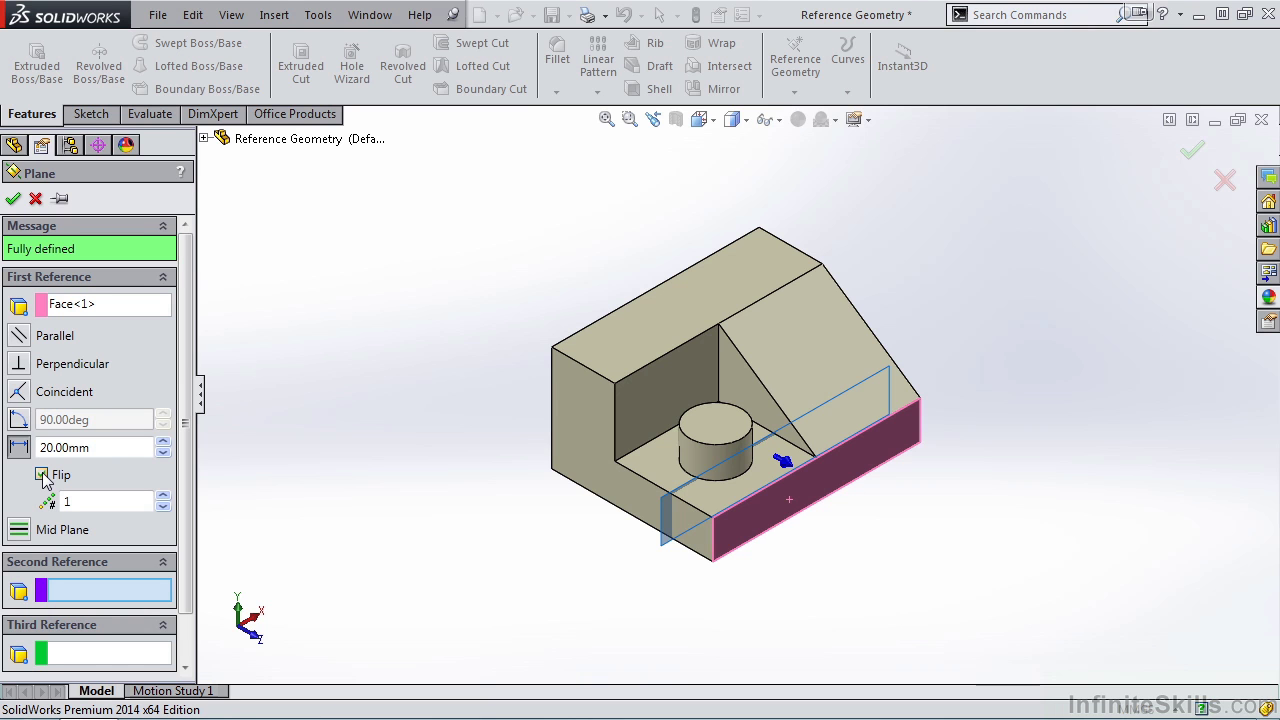
left_click(42, 476)
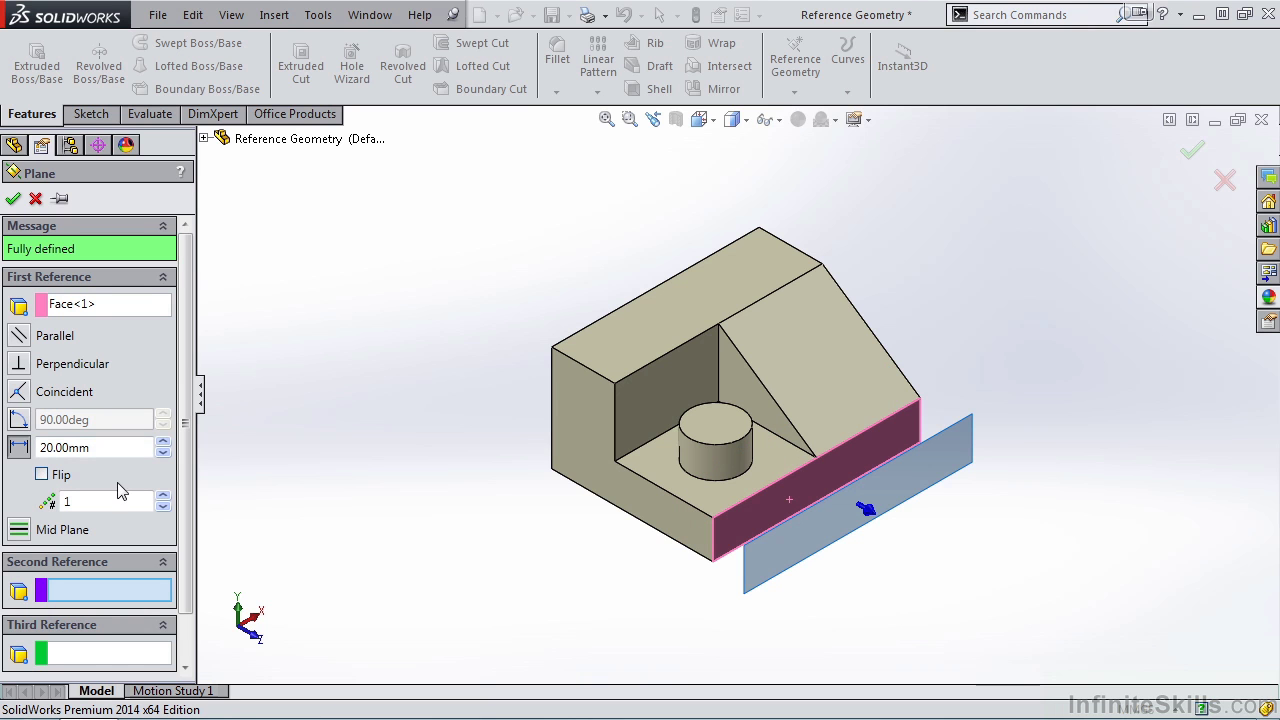
Set the number of offset planes to 3 and create them at 20 mm spacing in front of the block
left_click(163, 497)
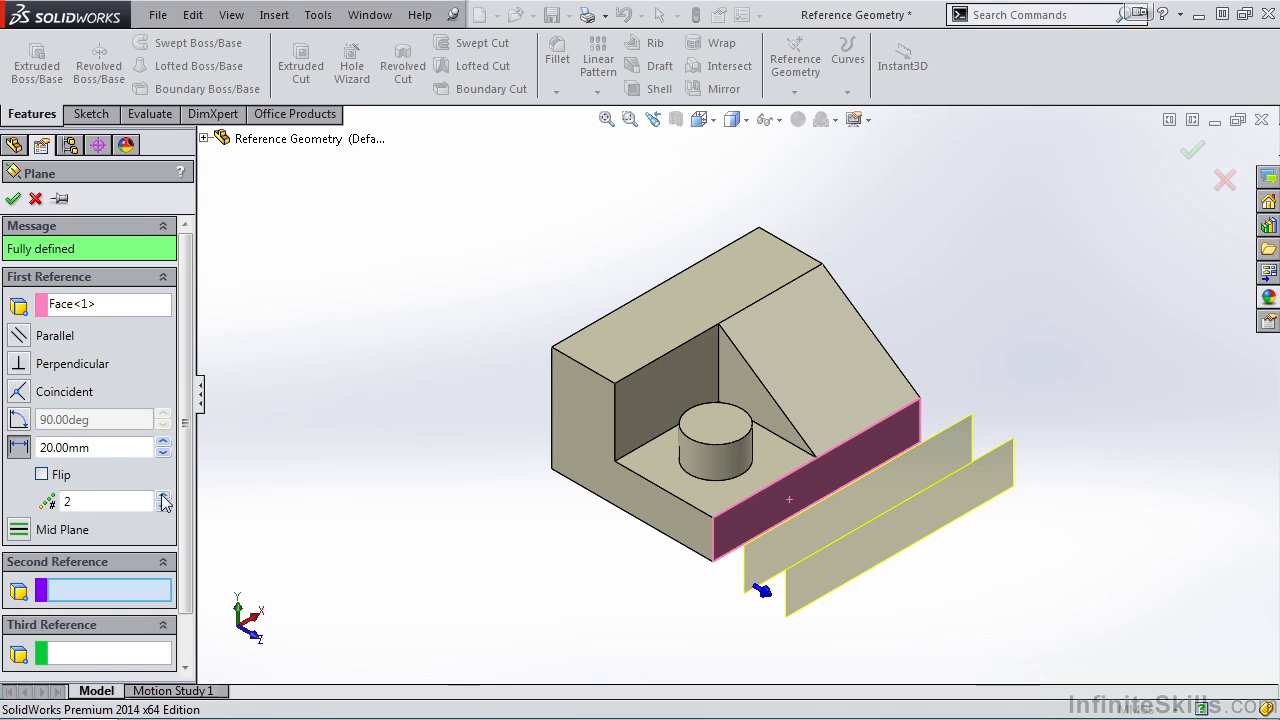
left_click(163, 497)
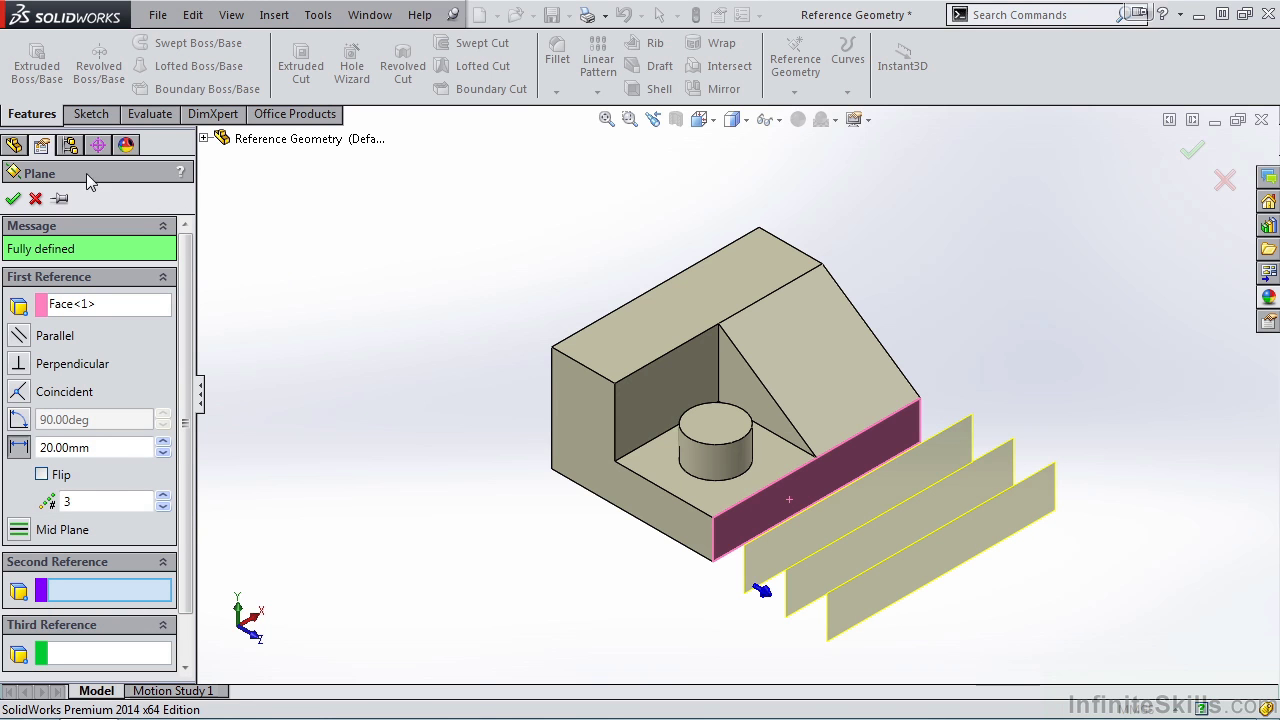
left_click(13, 204)
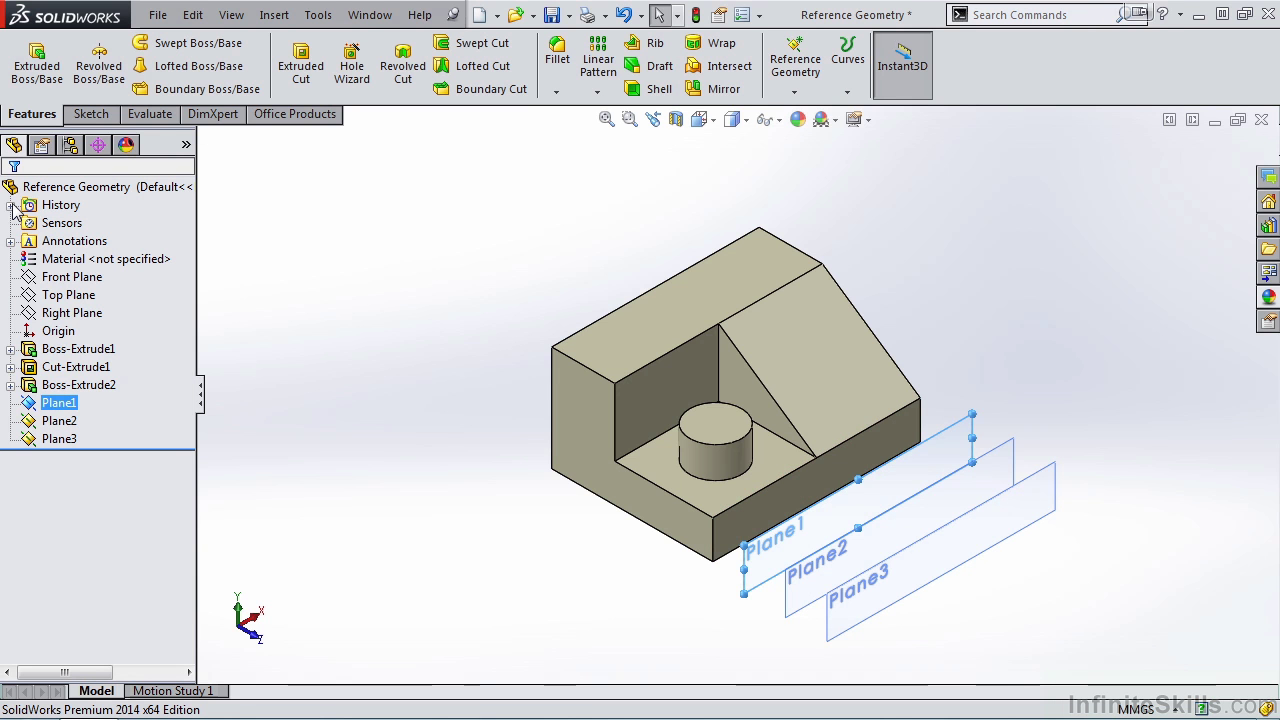
Undo the creation of the three offset planes
left_click(60, 439, "ctrl")
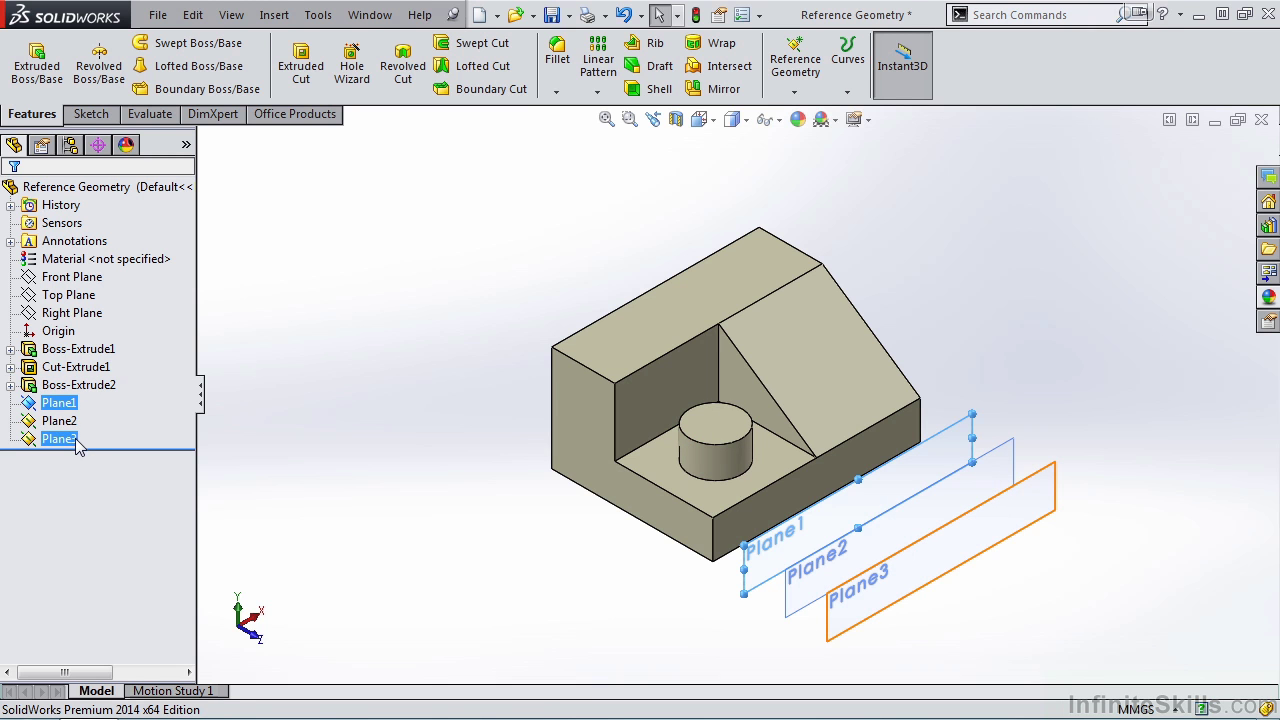
left_click(76, 440, "ctrl")
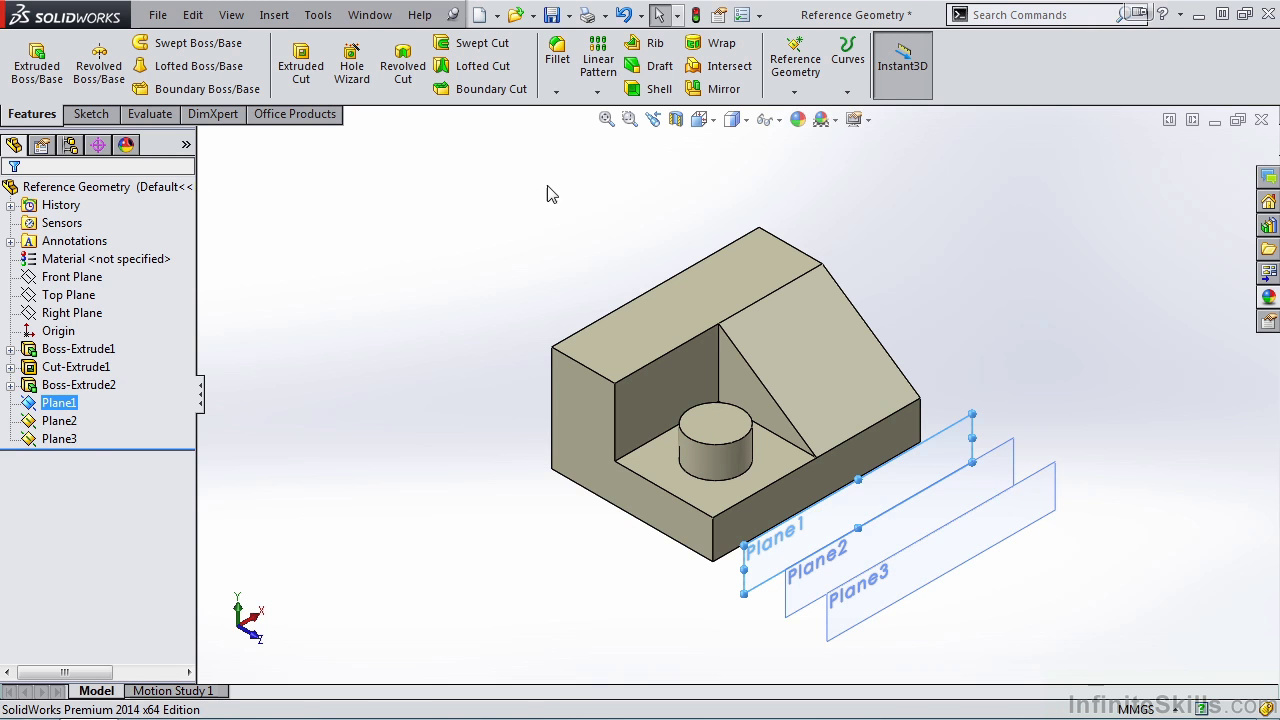
left_click(622, 16)
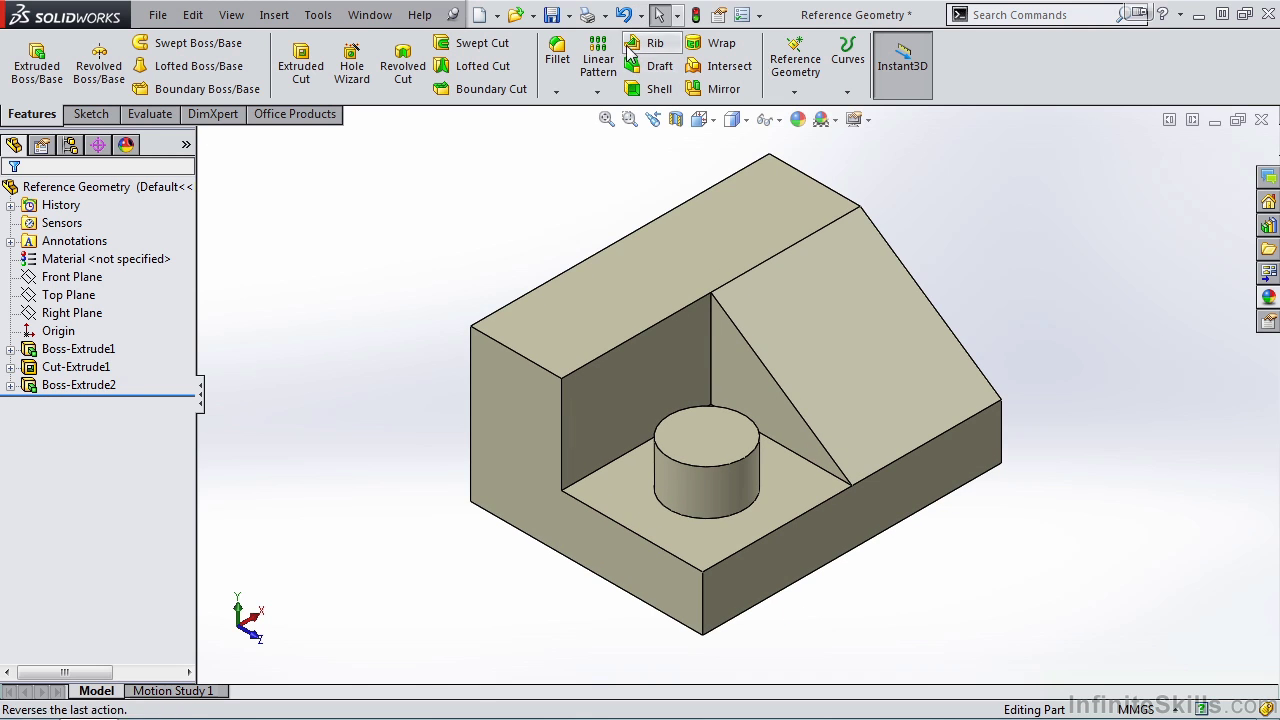
Set up a reference plane parallel to the sloped face and coincident with the bottom edge of the front face
left_click(794, 93)
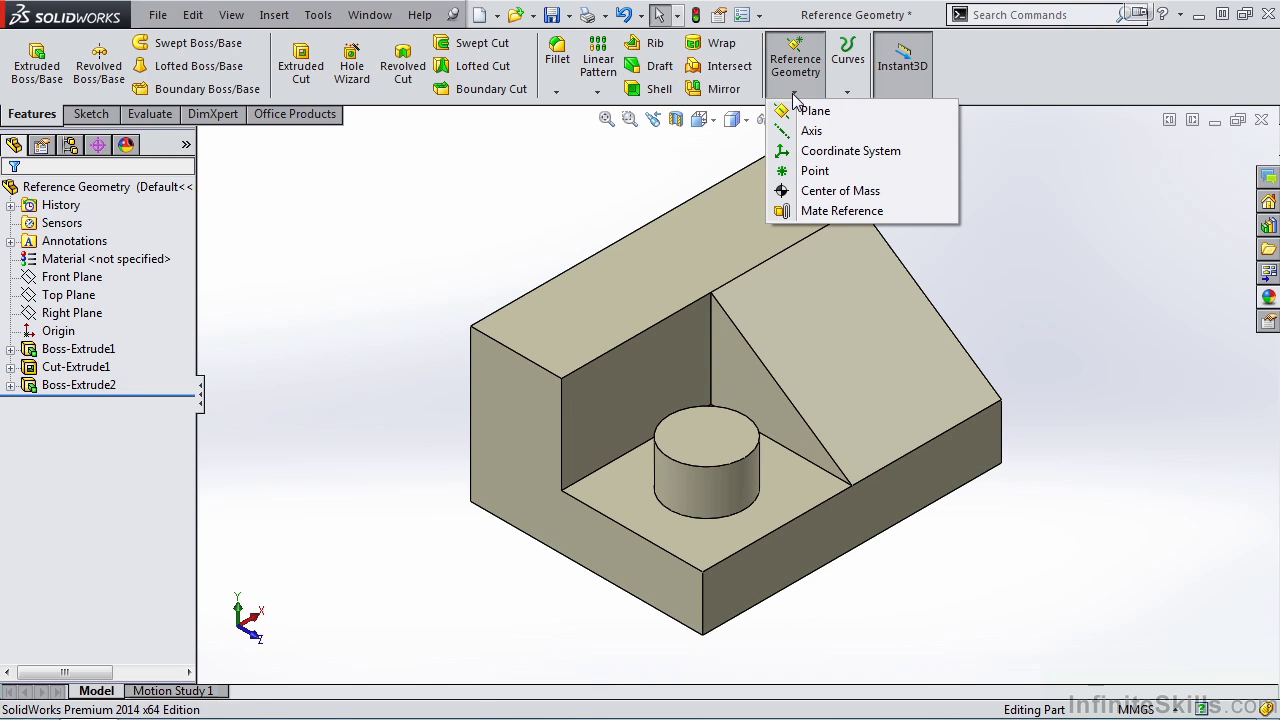
left_click(842, 113)
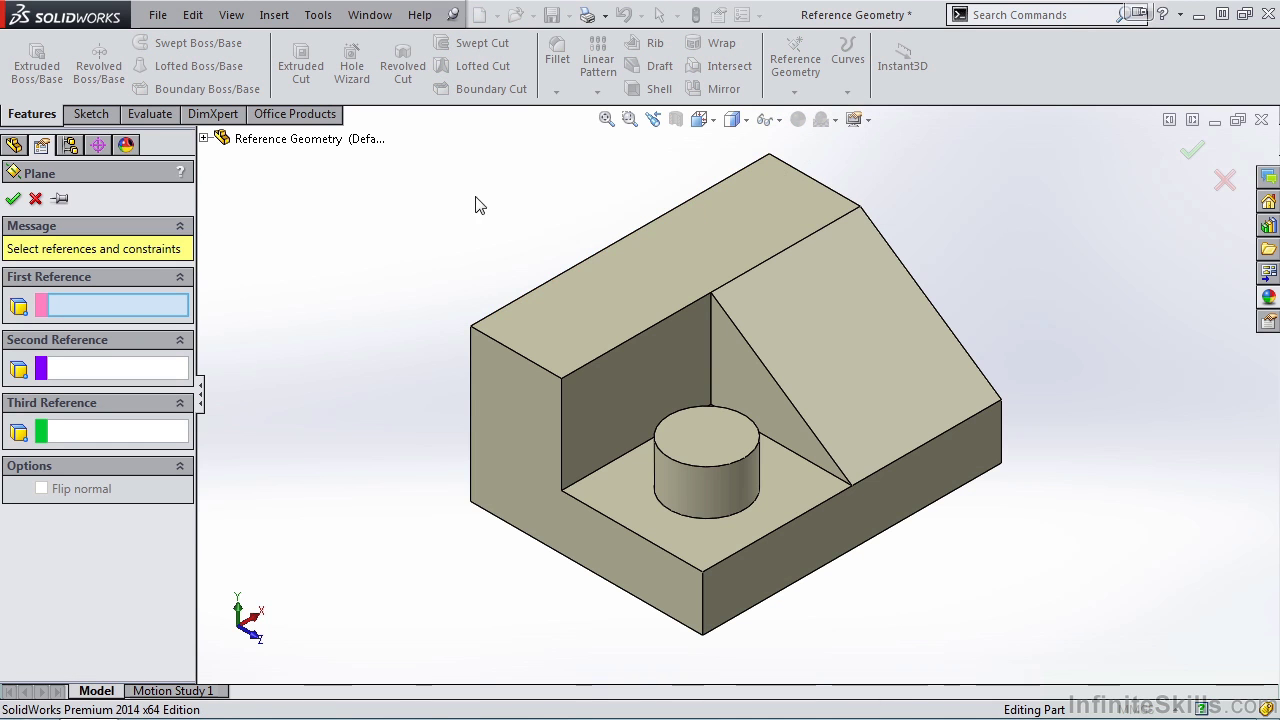
left_click(784, 339)
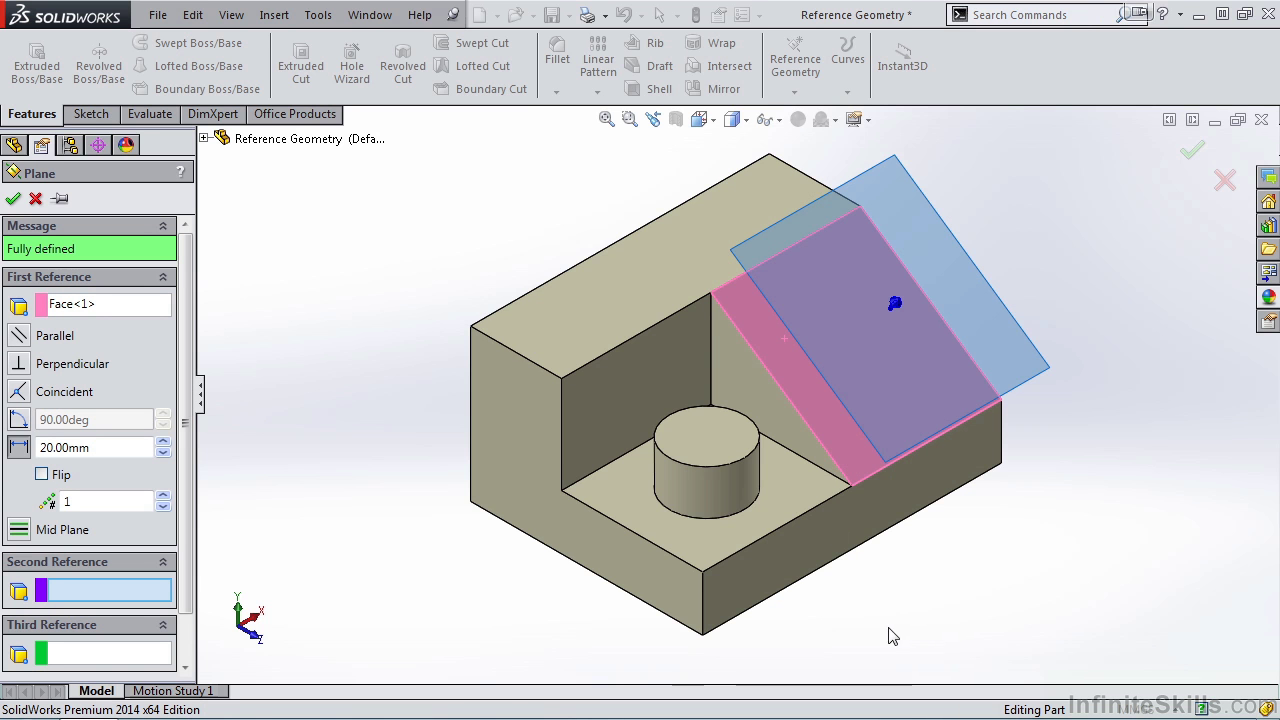
middle_click_drag(890, 645, 923, 543)
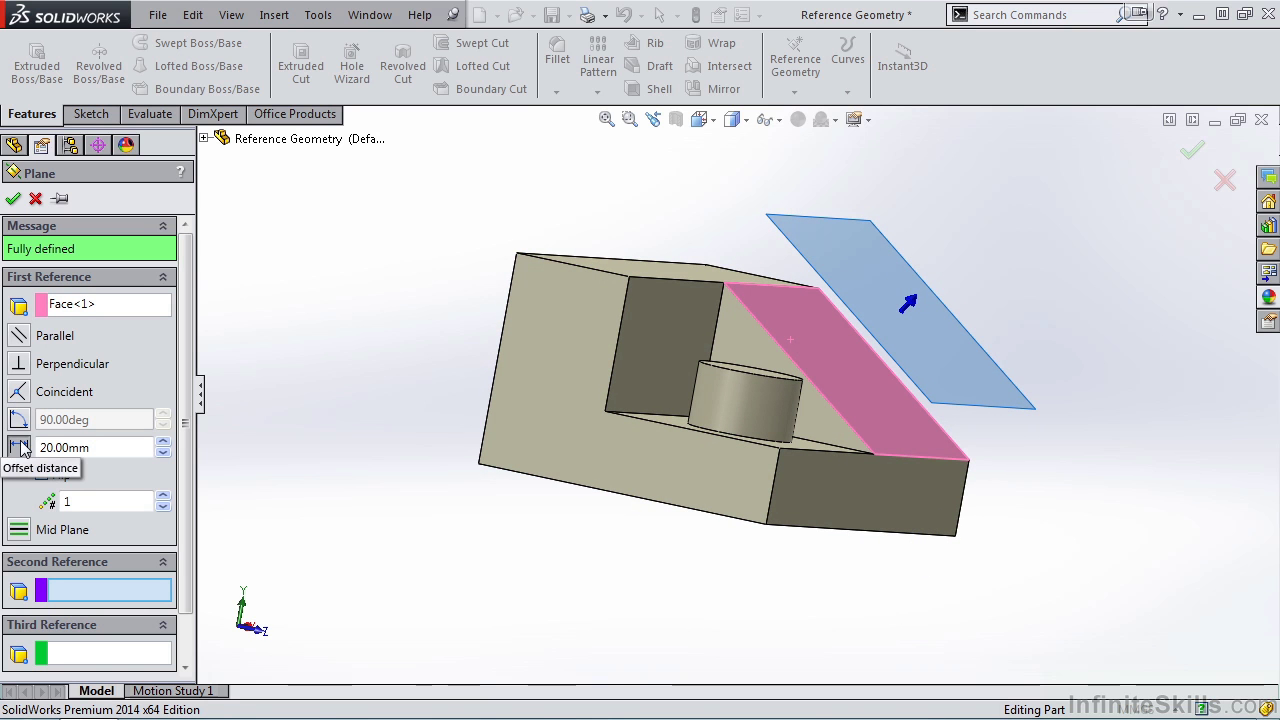
left_click(20, 337)
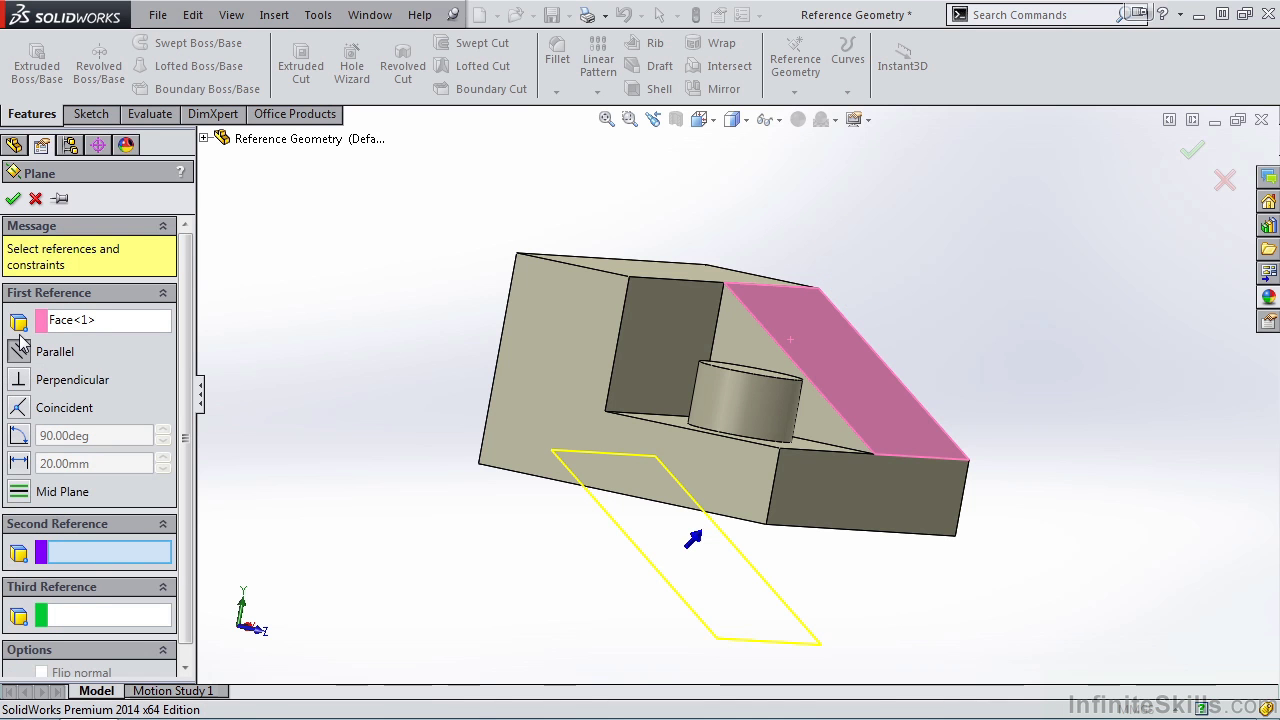
middle_click_drag(463, 566, 490, 571)
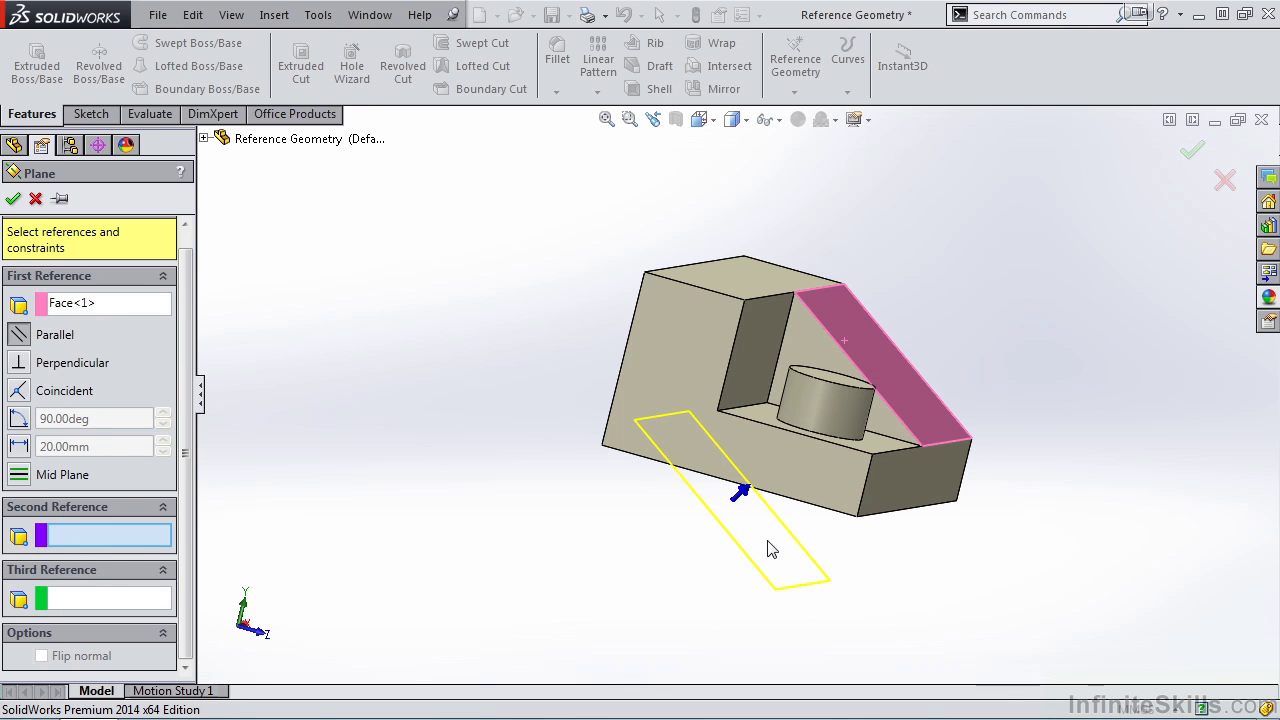
left_click(878, 520)
middle_click_drag(917, 563, 863, 583)
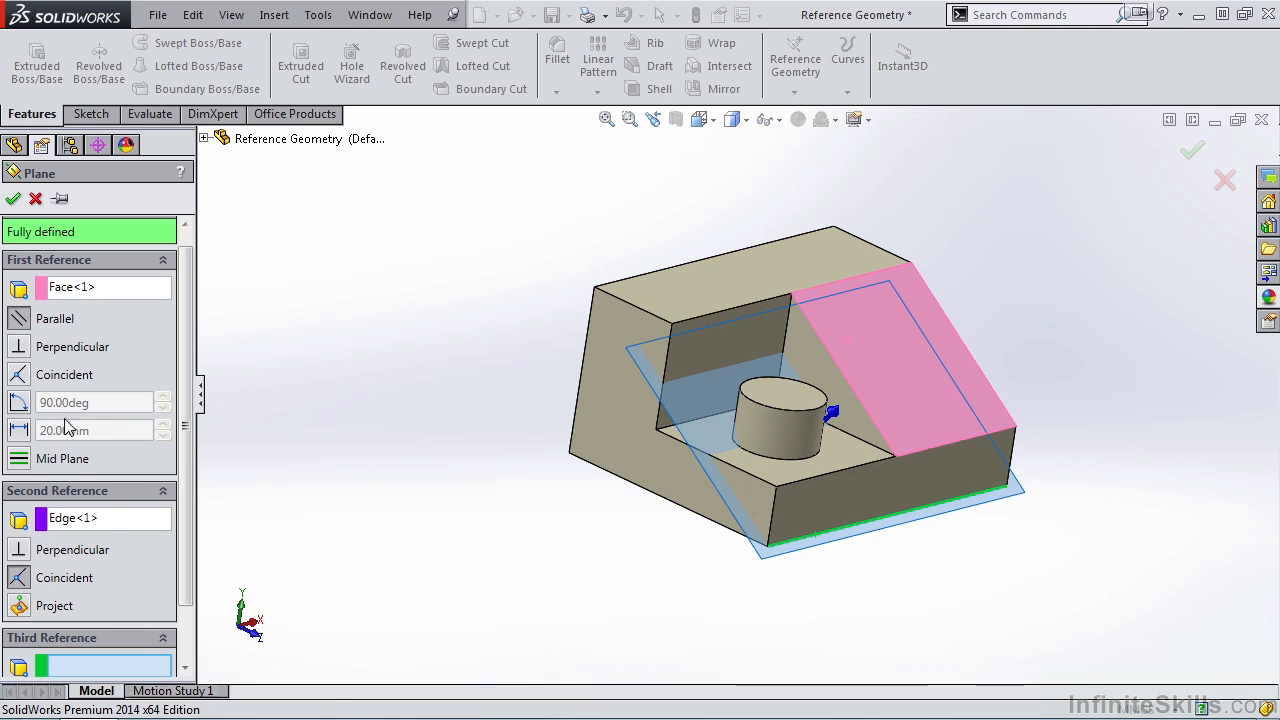
Remove the edge and the sloped face from the plane's references
left_click(108, 519)
right_click(100, 521)
left_click(92, 532)
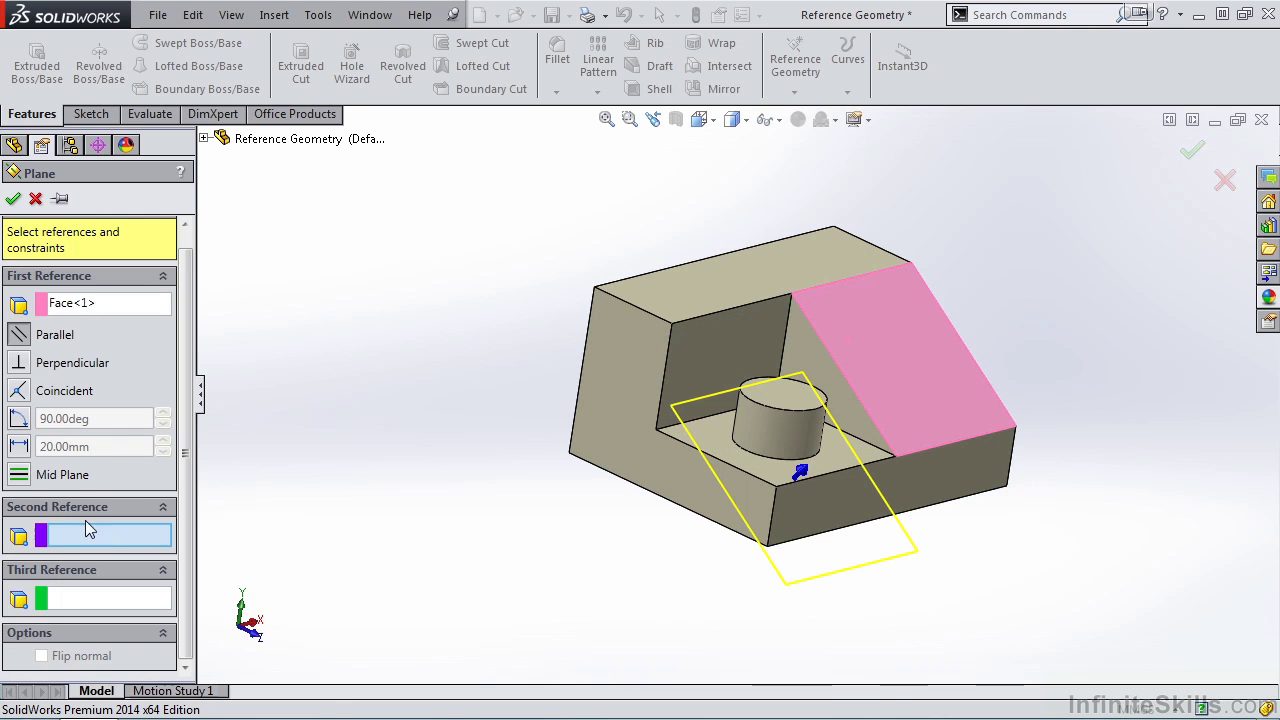
left_click(118, 304)
right_click(121, 306)
left_click(108, 318)
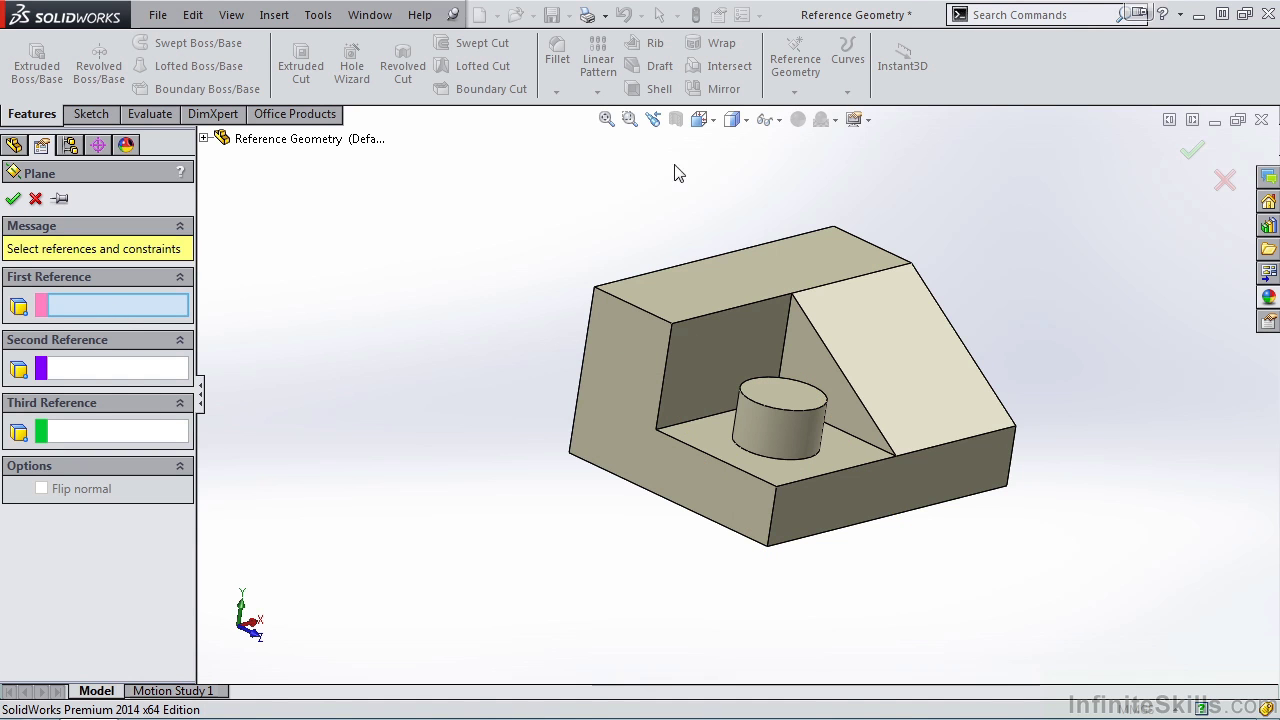
Create a plane perpendicular to the sloped face through its lower edge, and enlarge it from a corner so it extends above the edge
left_click(905, 340)
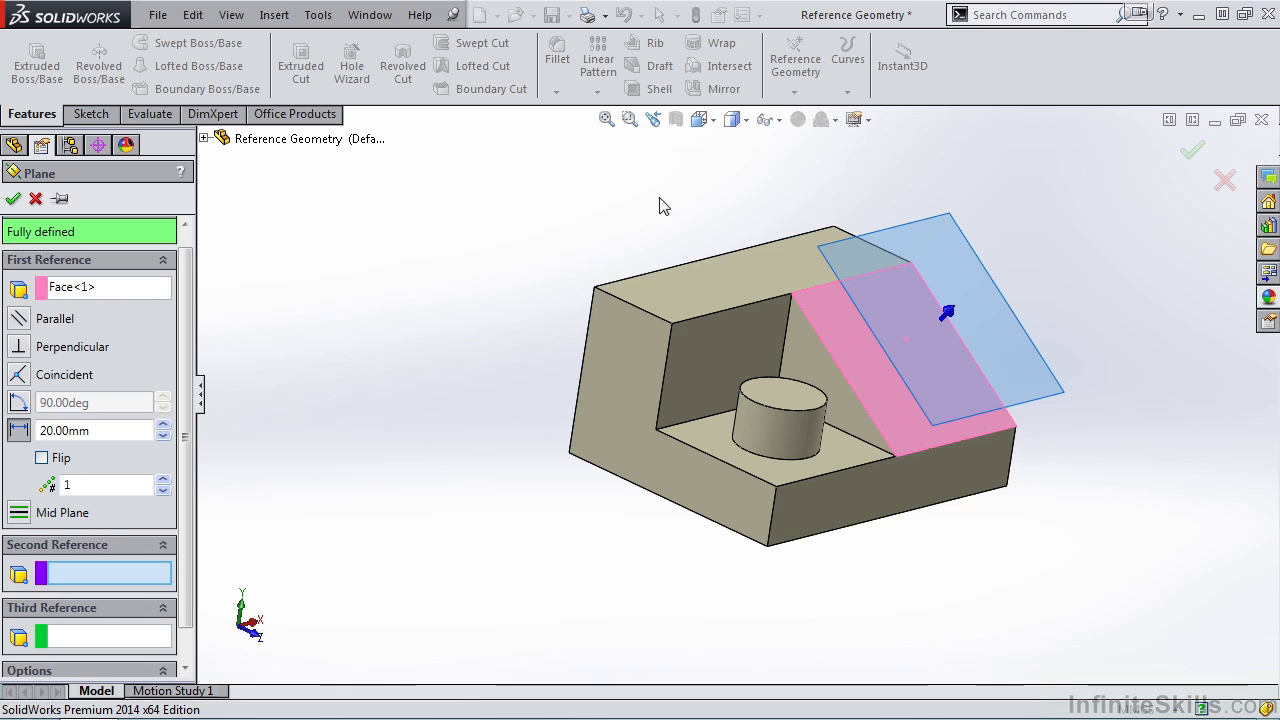
left_click(18, 347)
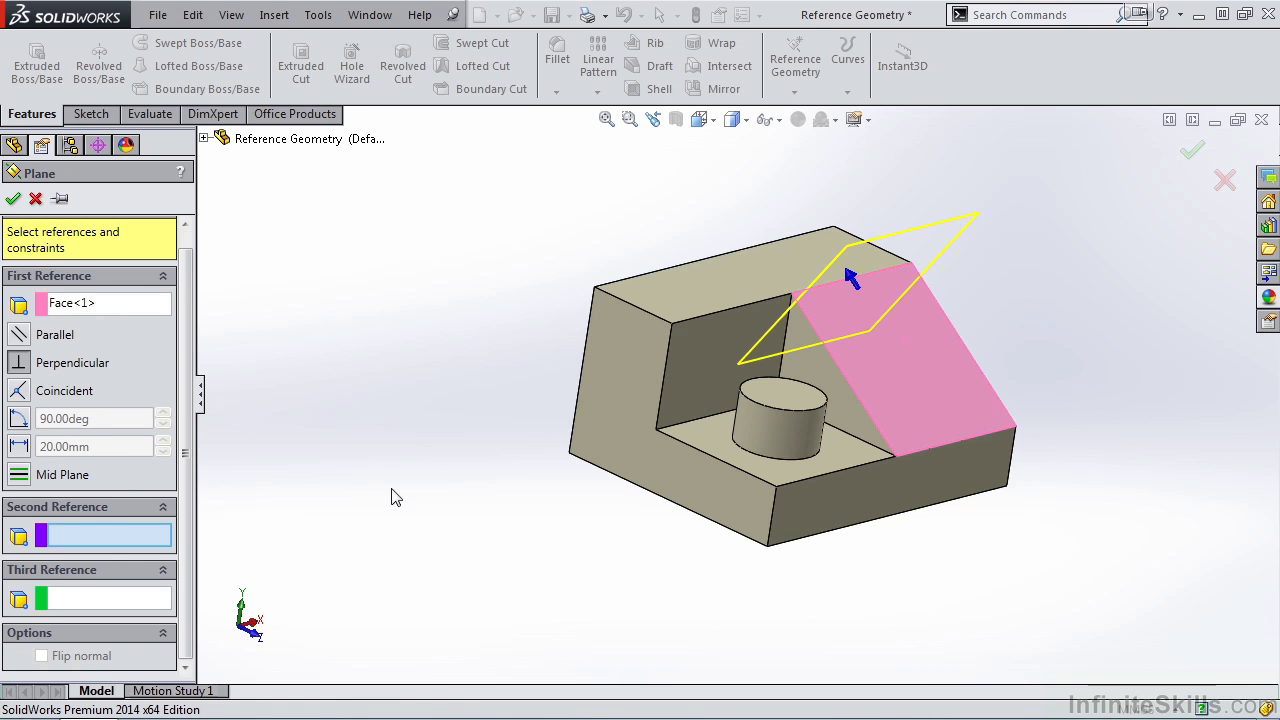
left_click(920, 456)
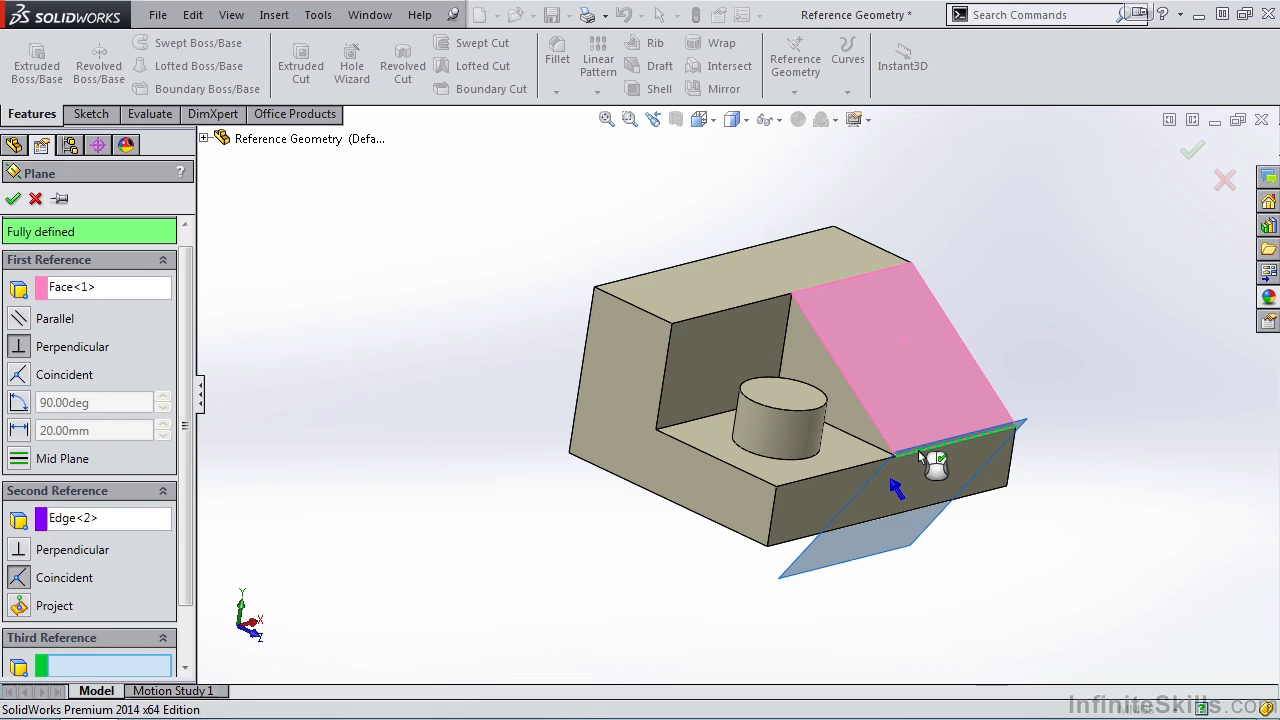
mouse_move(1020, 620)
middle_mouse_down()
mouse_move(994, 560)
mouse_move(1054, 531)
mouse_move(1006, 563)
mouse_move(1007, 583)
mouse_move(1043, 569)
mouse_move(1025, 599)
middle_mouse_up()
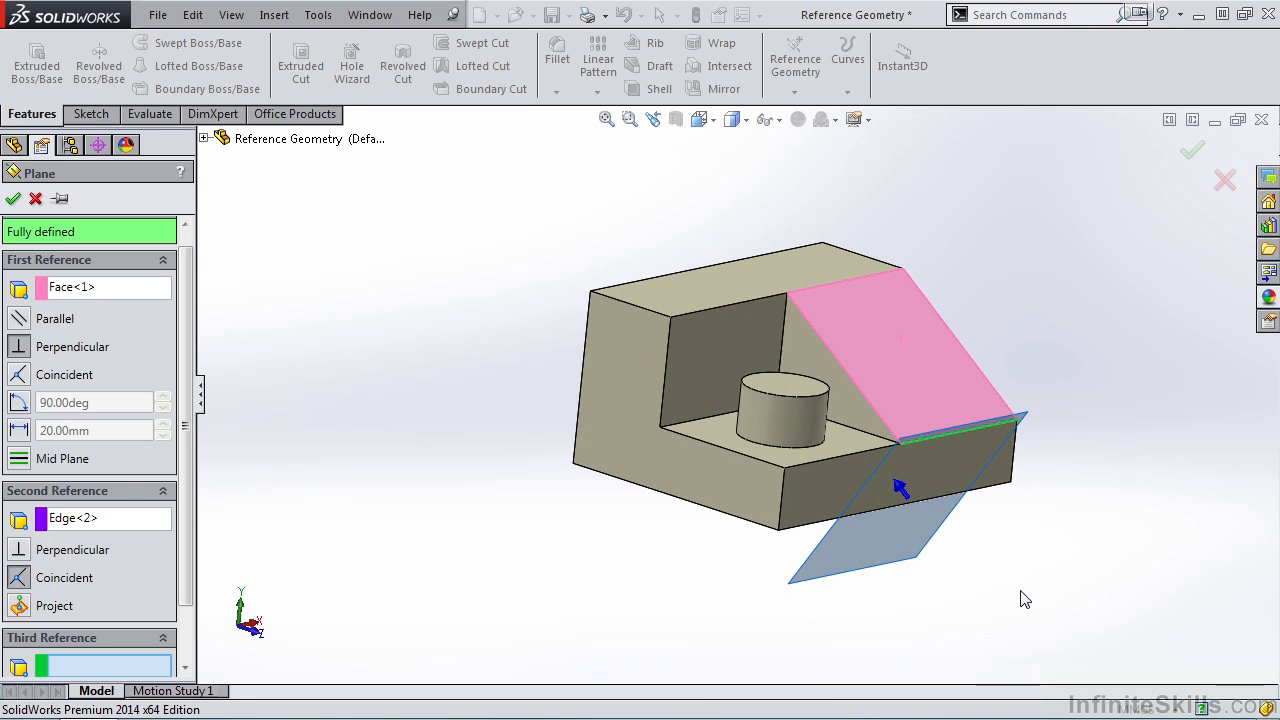
left_click(13, 198)
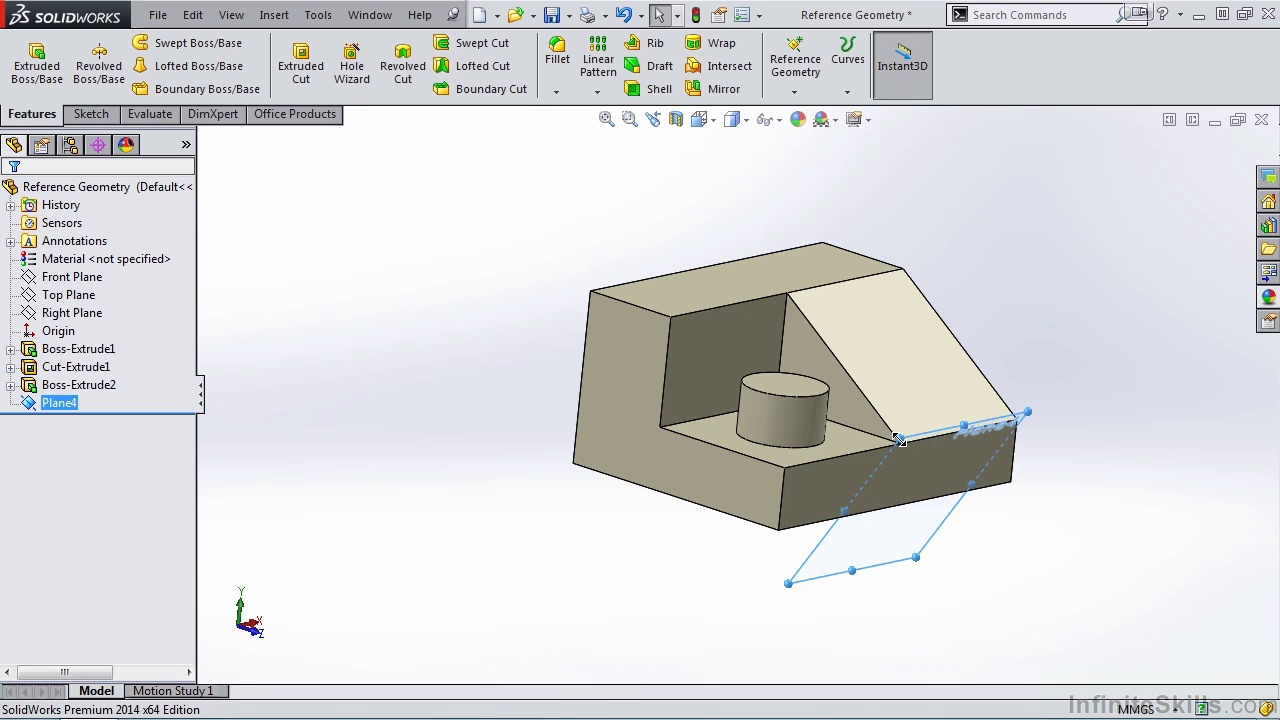
left_click_drag(897, 432, 894, 318)
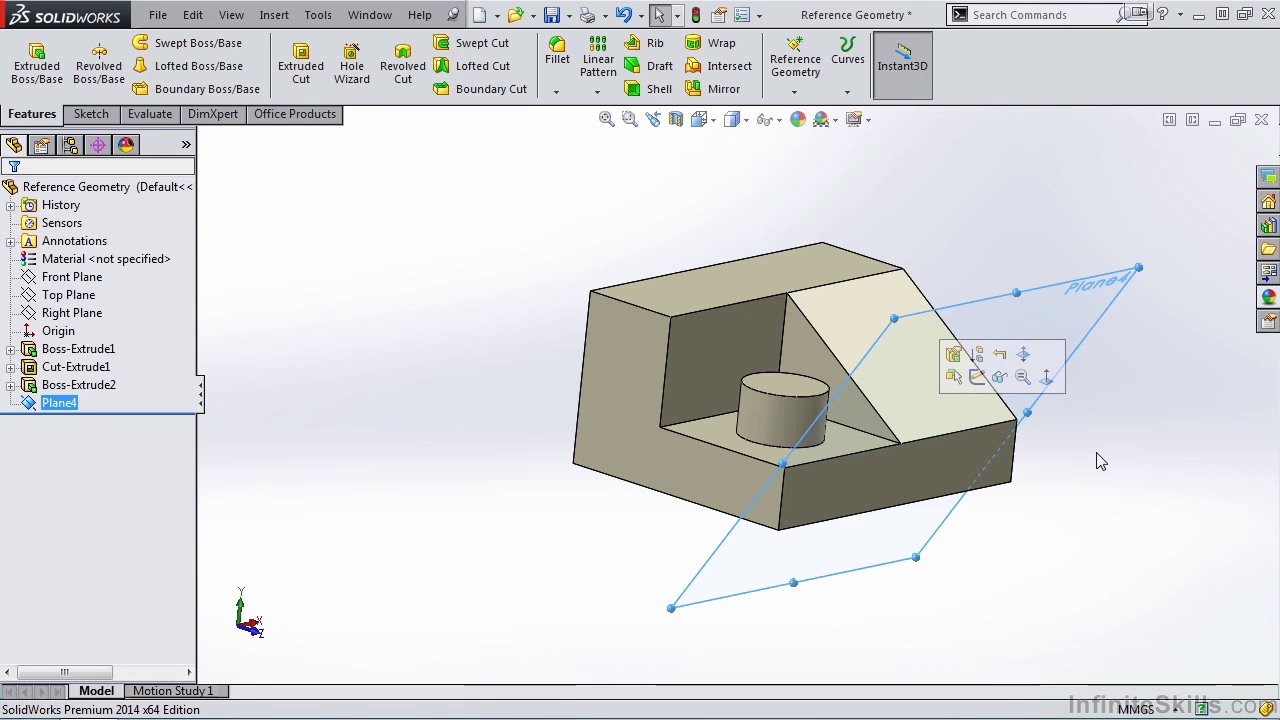
mouse_move(1037, 517)
middle_mouse_down()
mouse_move(1074, 514)
mouse_move(1003, 523)
mouse_move(1026, 527)
middle_mouse_up()
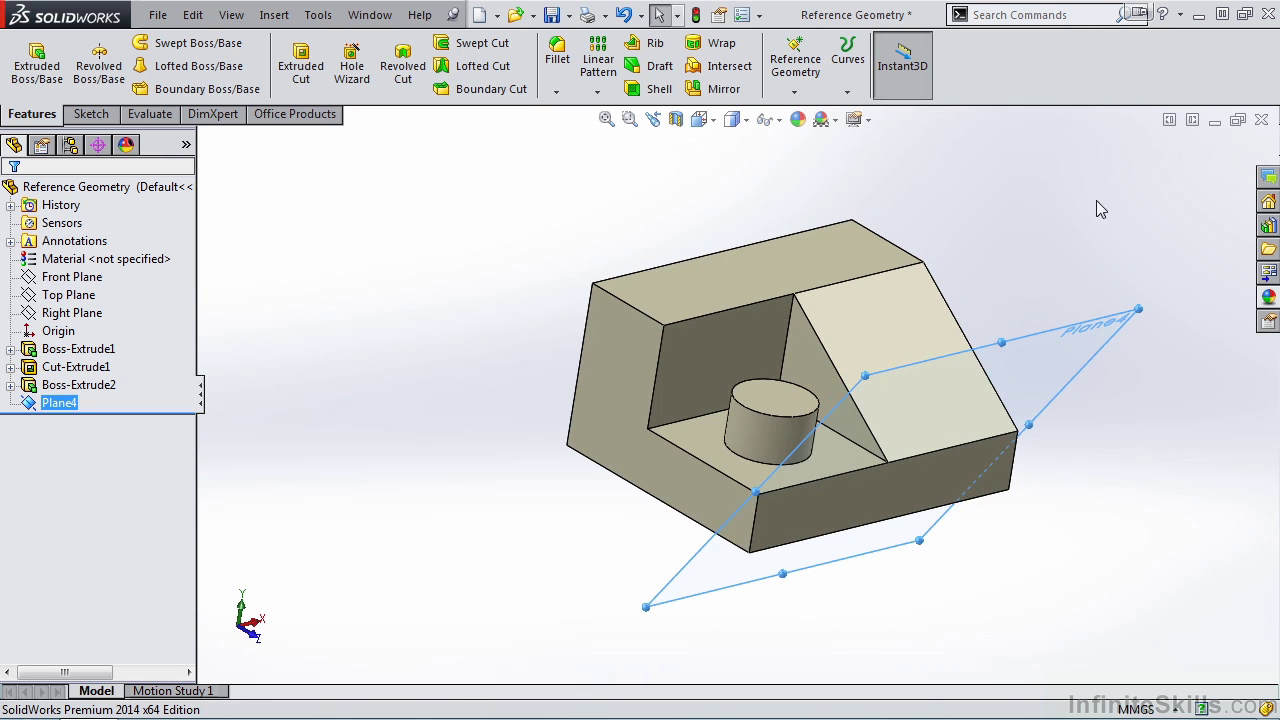
Undo the perpendicular plane's resizing and its creation
left_click(626, 20)
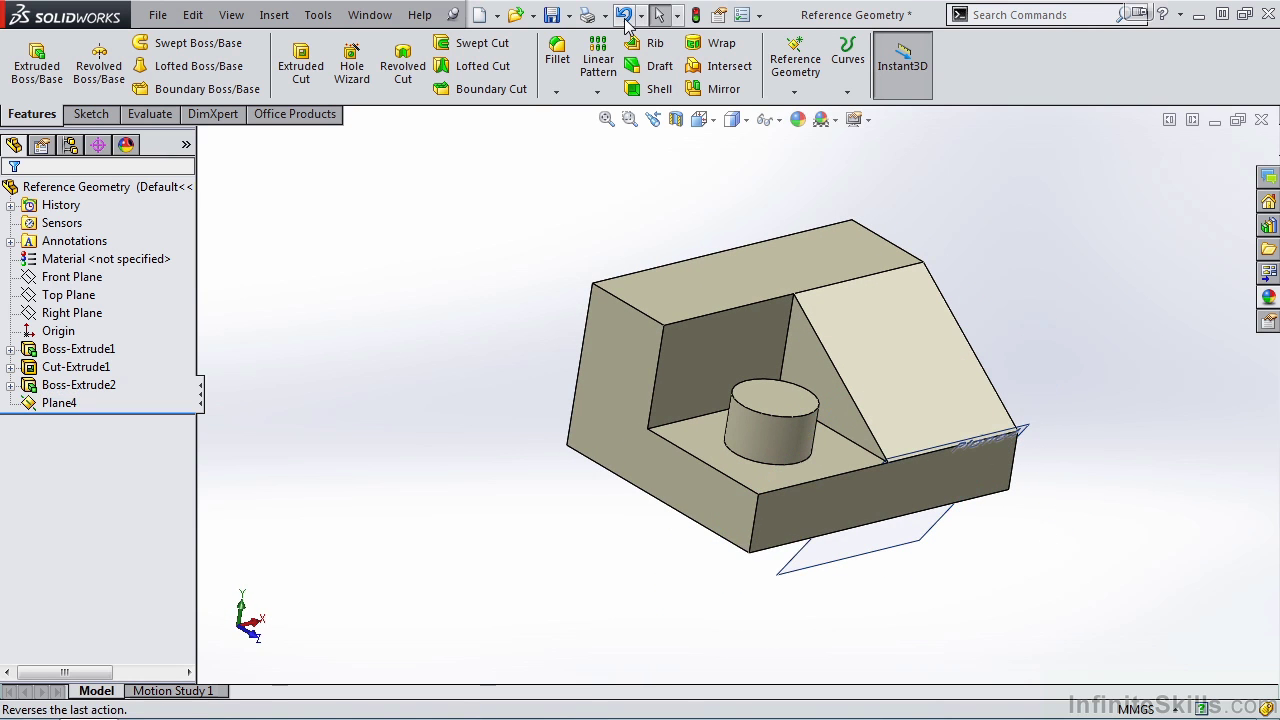
left_click(626, 20)
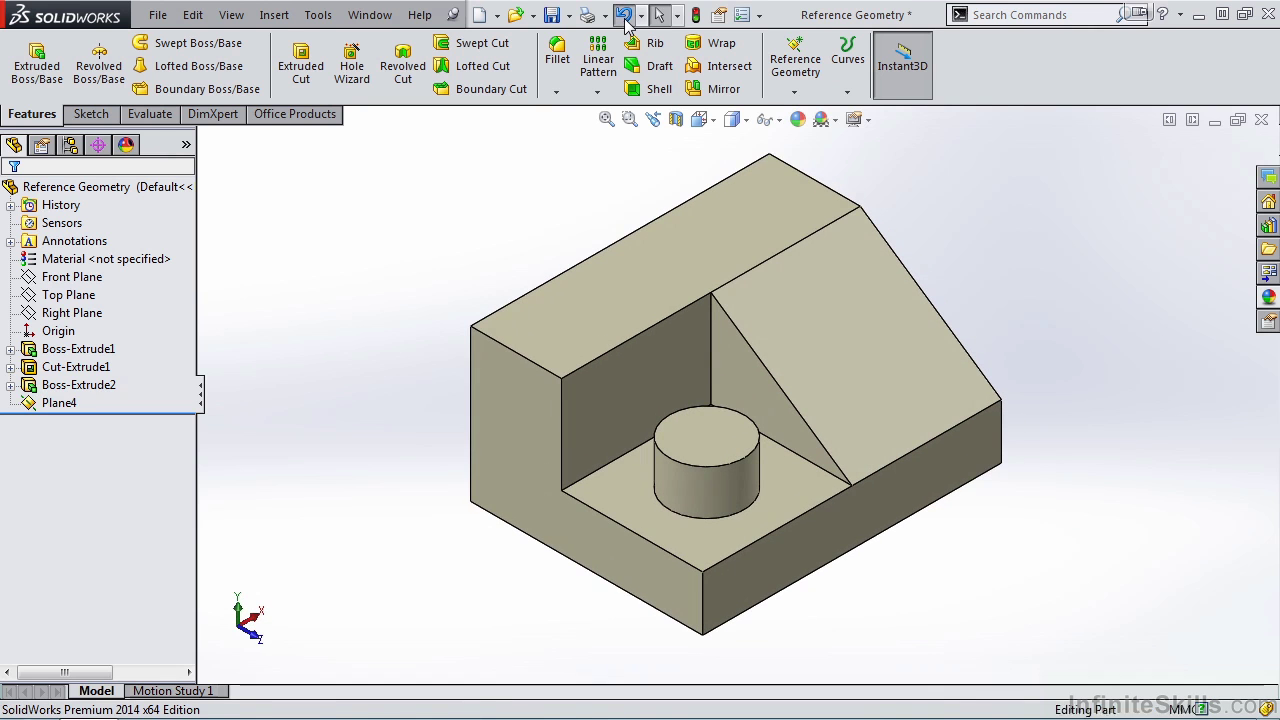
Set up a reference plane midway between the L-shaped end face and the opposite end face of the part
left_click(794, 93)
left_click(815, 113)
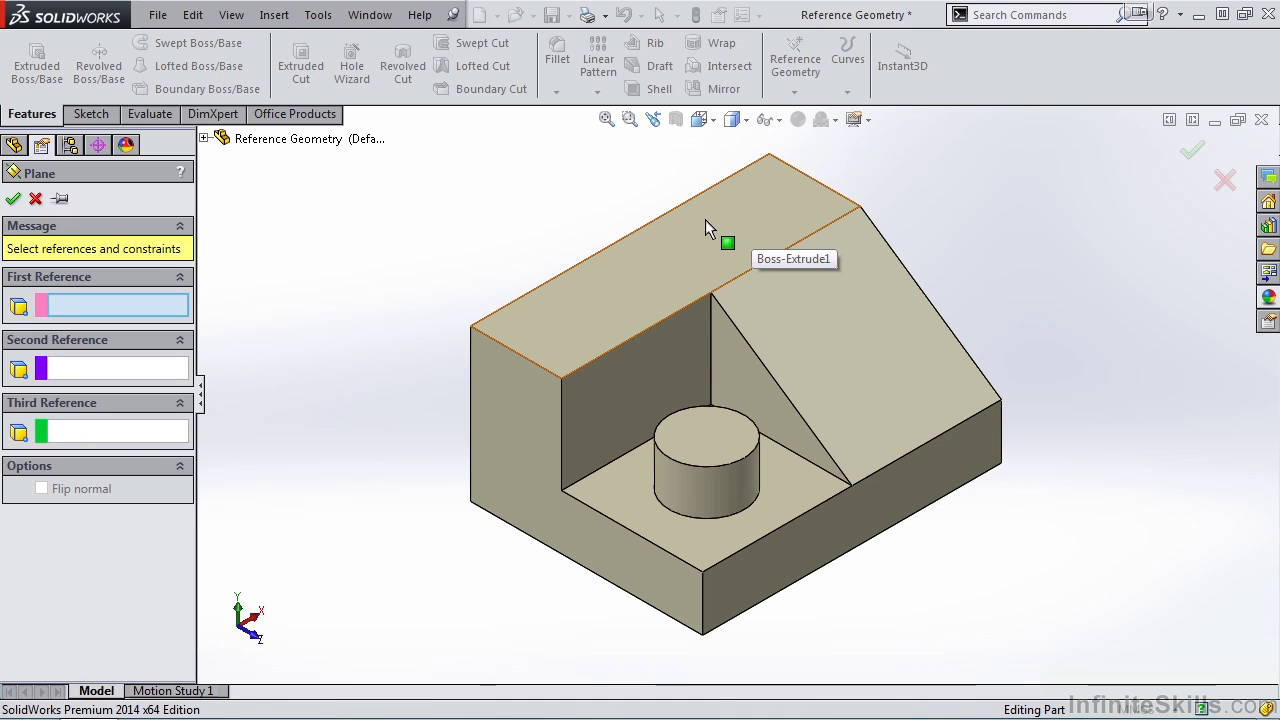
left_click(513, 415)
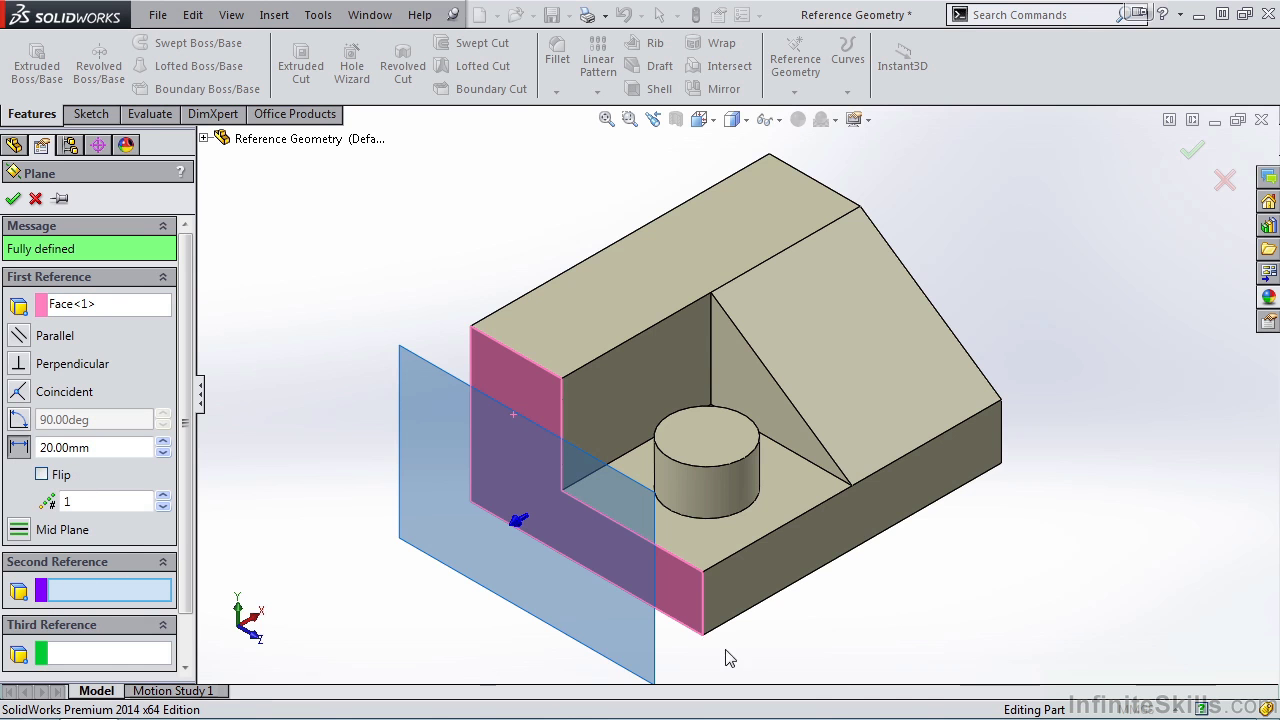
middle_click_drag(796, 642, 694, 577)
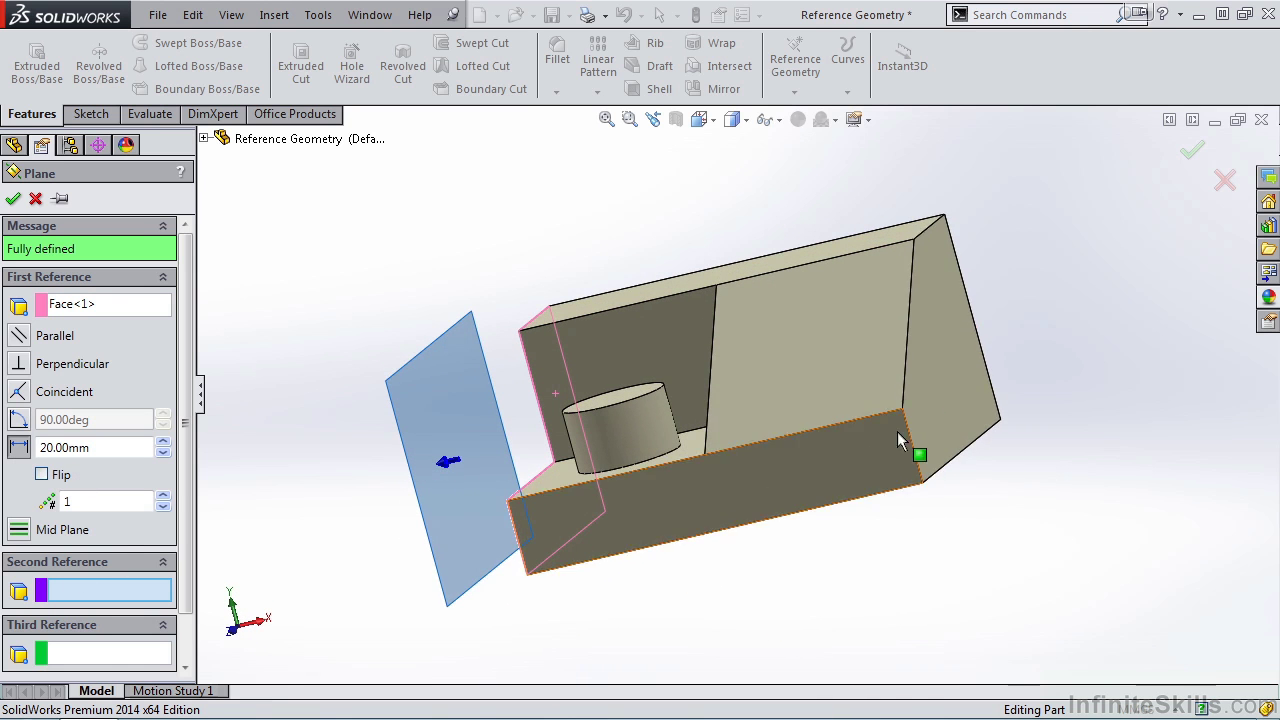
left_click(935, 367)
middle_click_drag(780, 590, 857, 645)
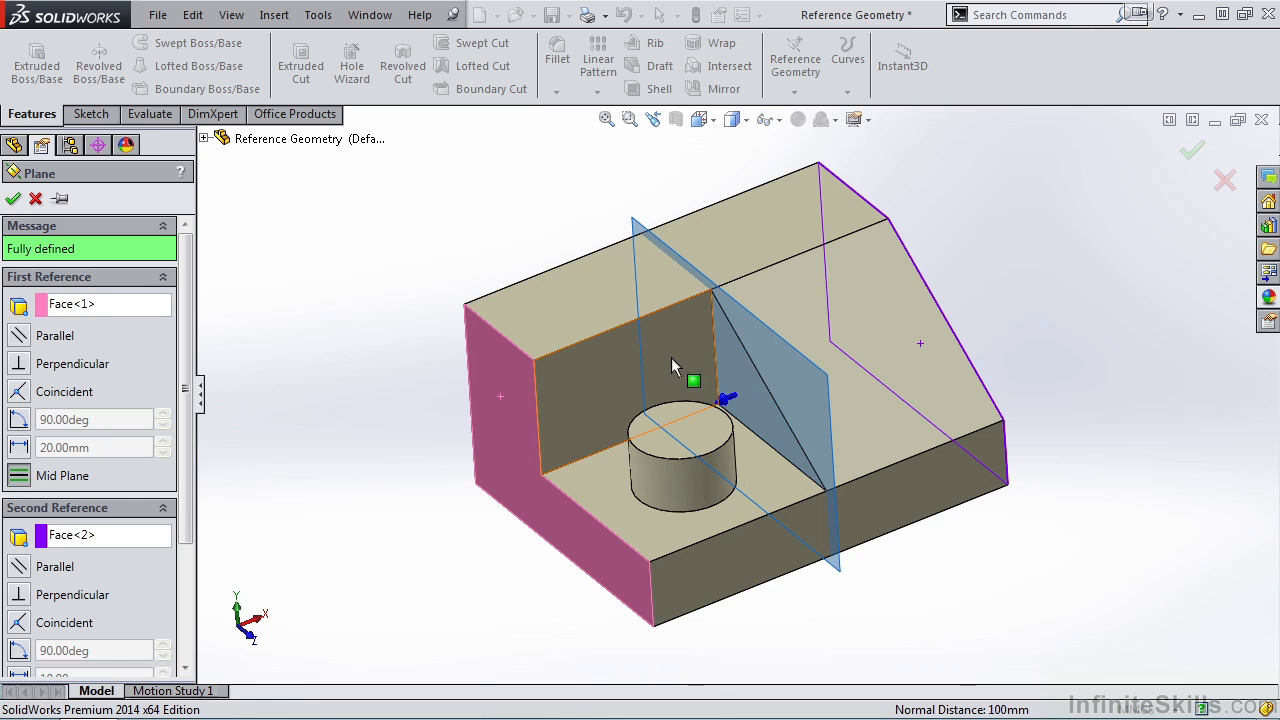
middle_click_drag(900, 550, 1016, 590)
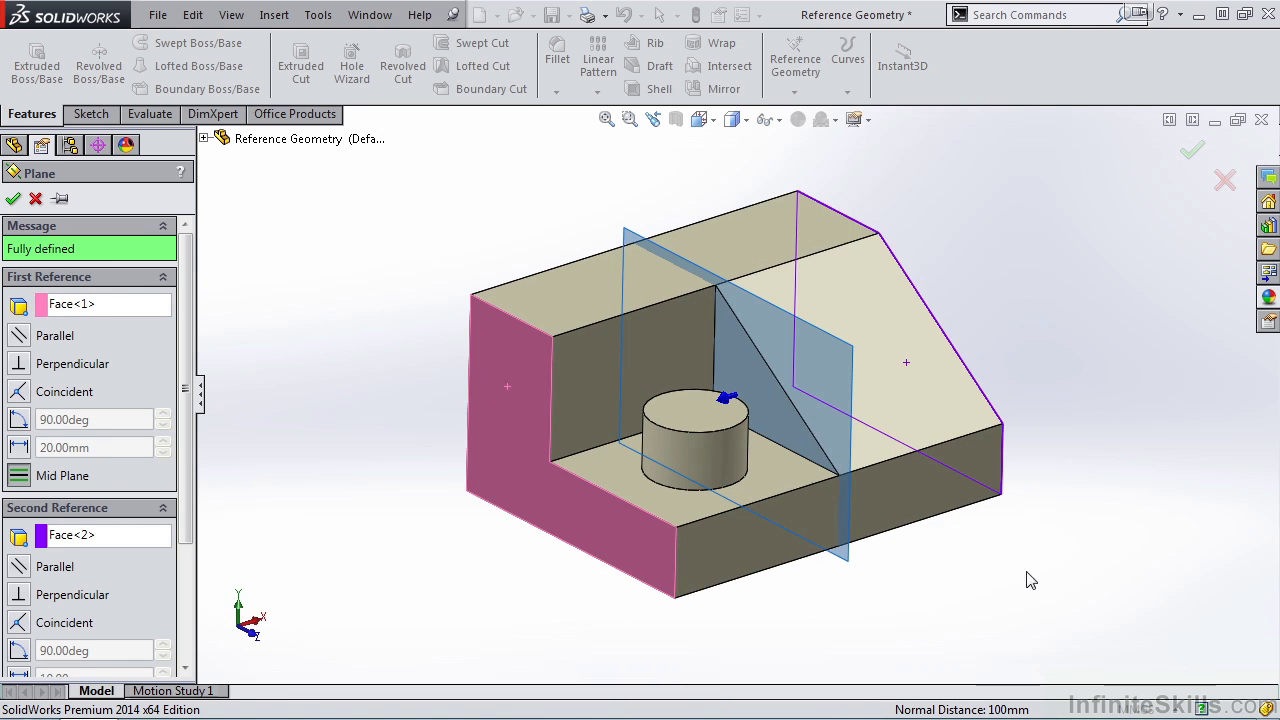
Remove both end faces from the plane's references
left_click(92, 535)
right_click(95, 537)
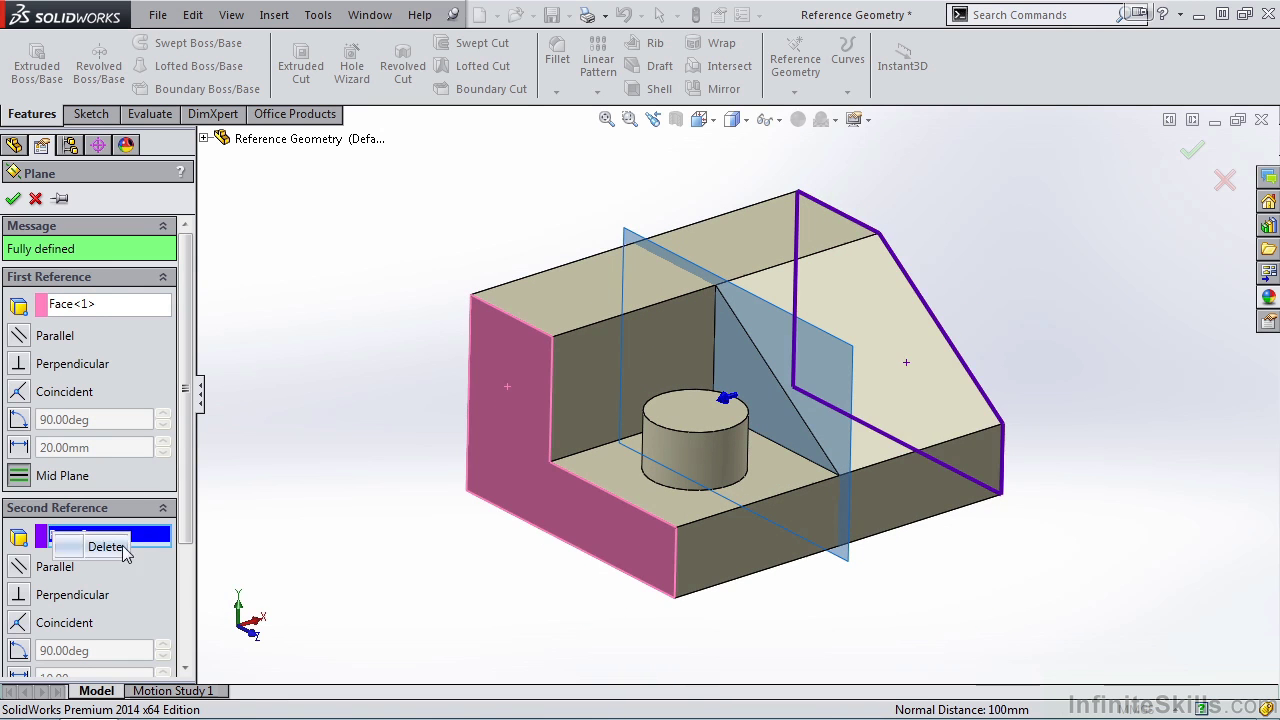
left_click(108, 545)
left_click(110, 304)
right_click(114, 303)
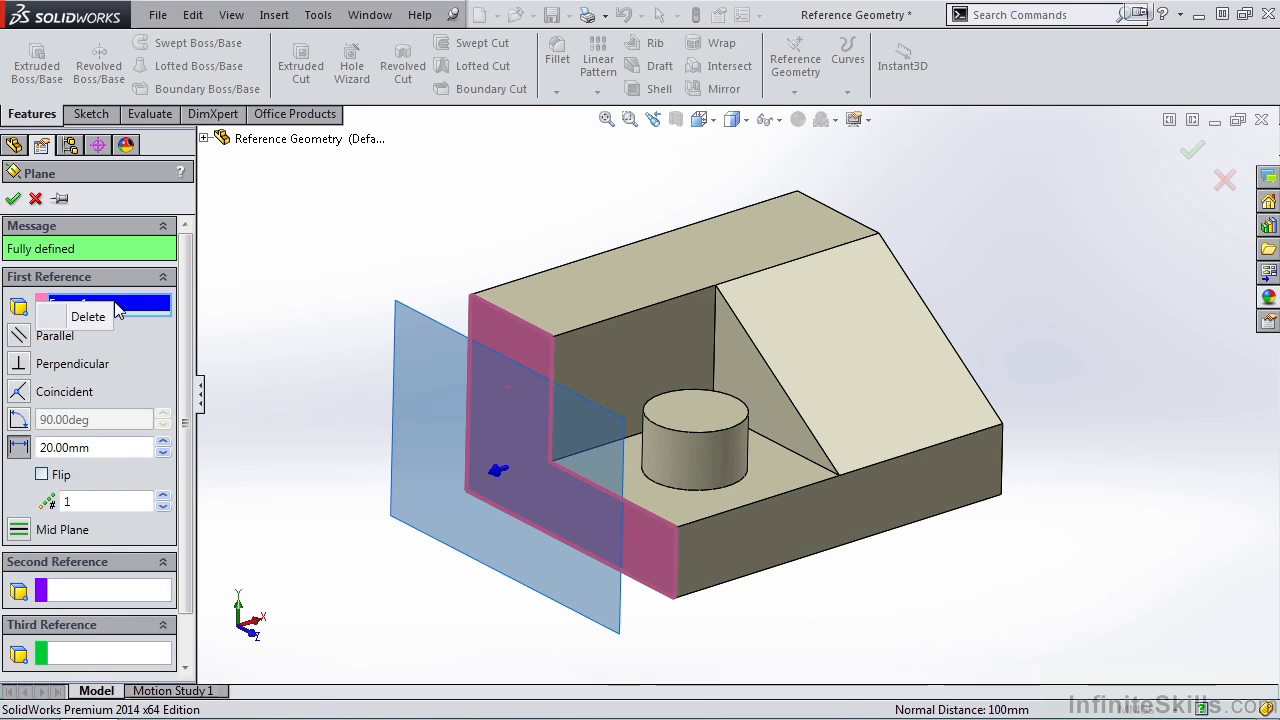
left_click(106, 318)
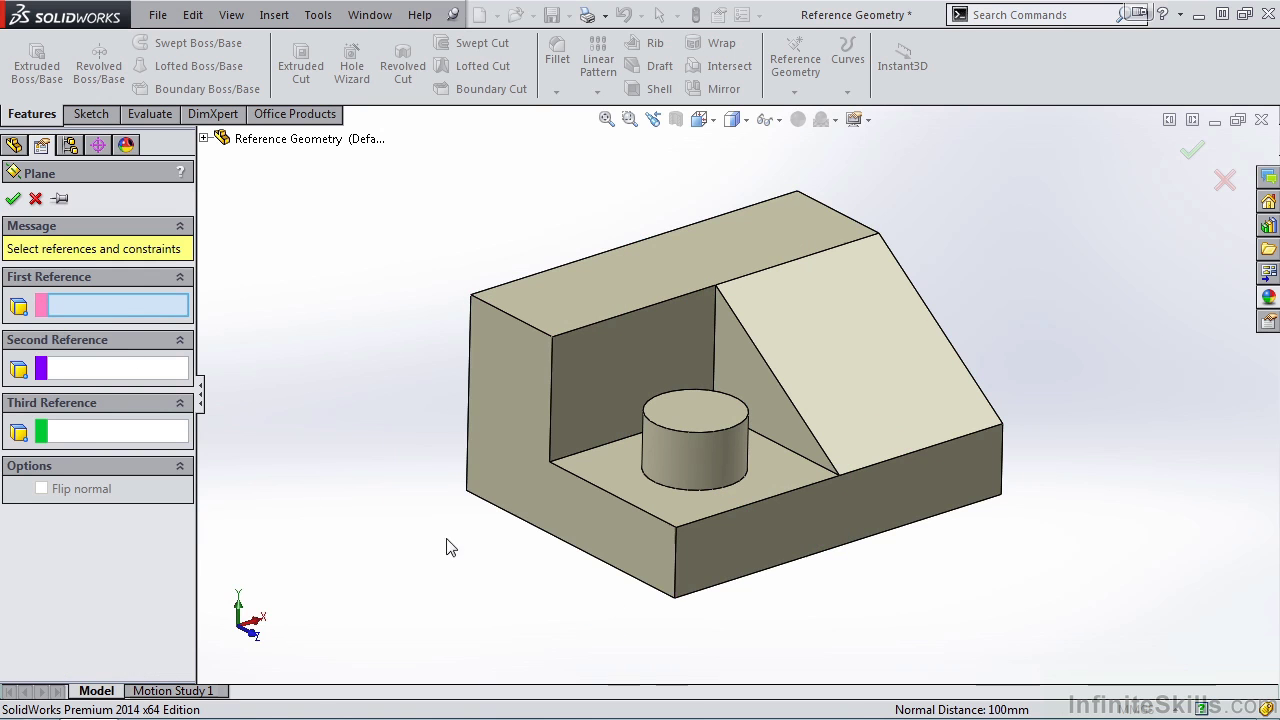
Set up a plane at 45 degrees to the sloped face, coincident with that face's lower edge
left_click(855, 355)
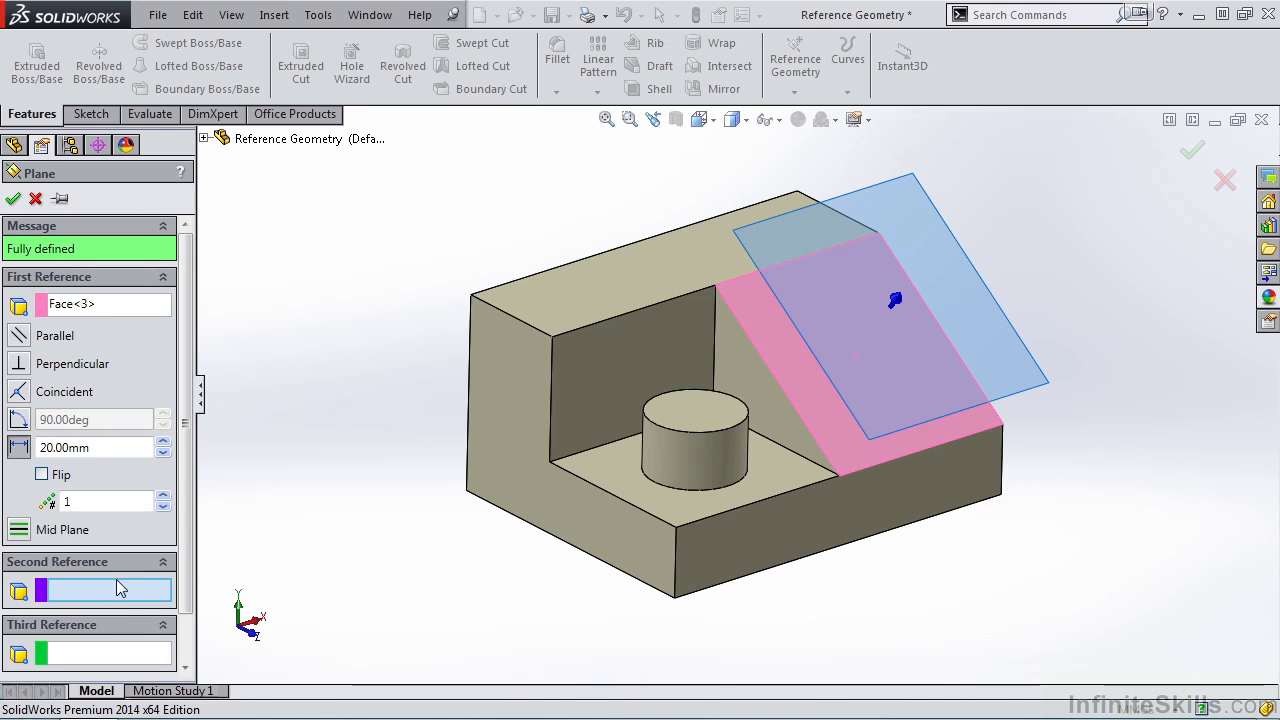
left_click(906, 455)
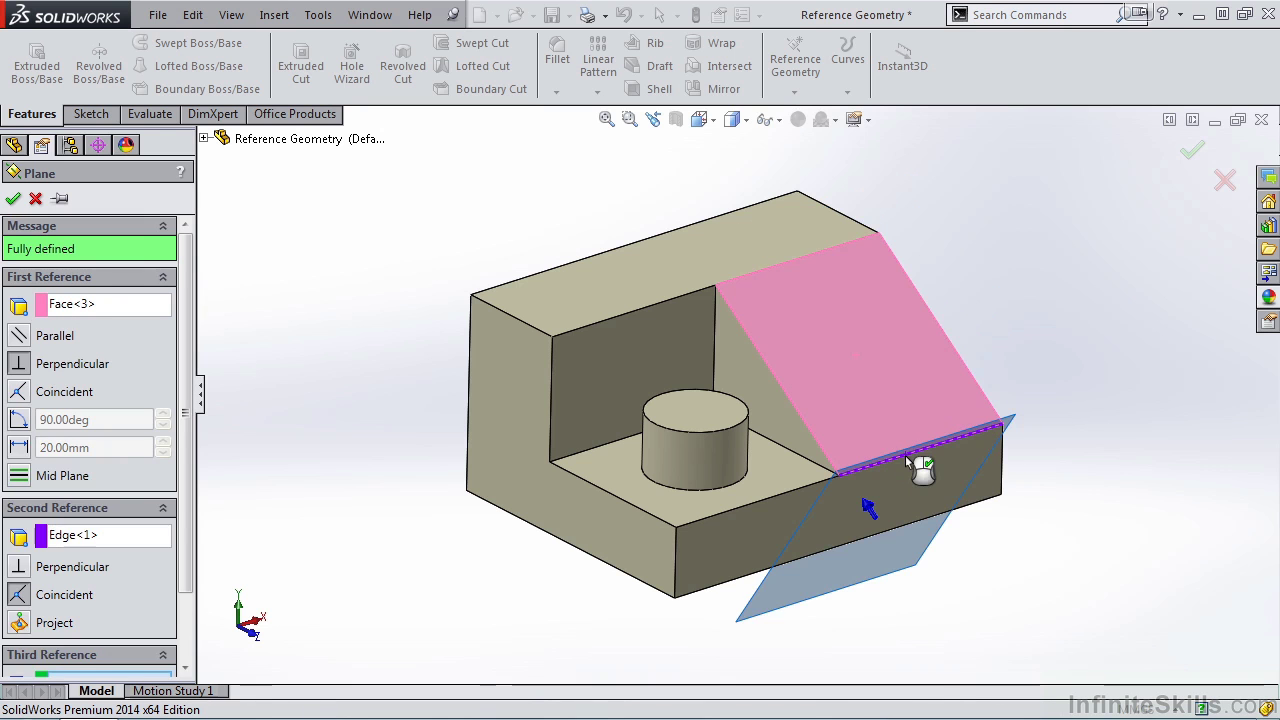
left_click(18, 420)
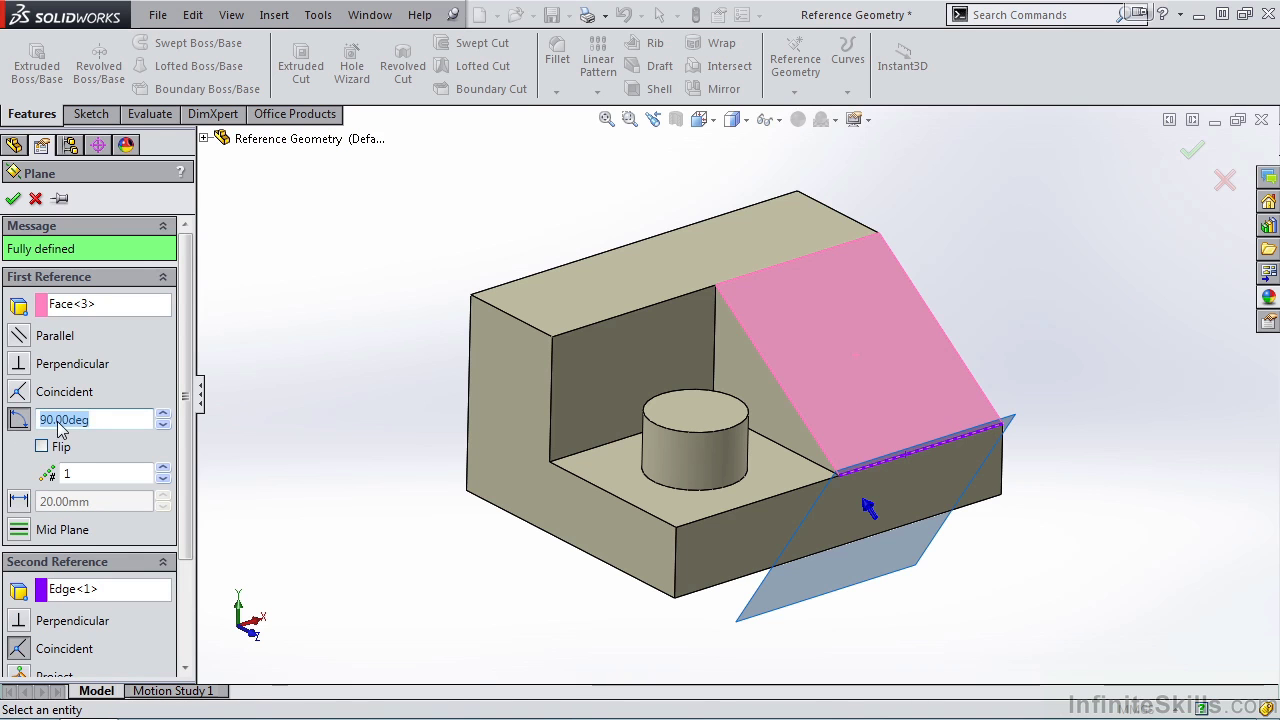
type("45")
key("Return")
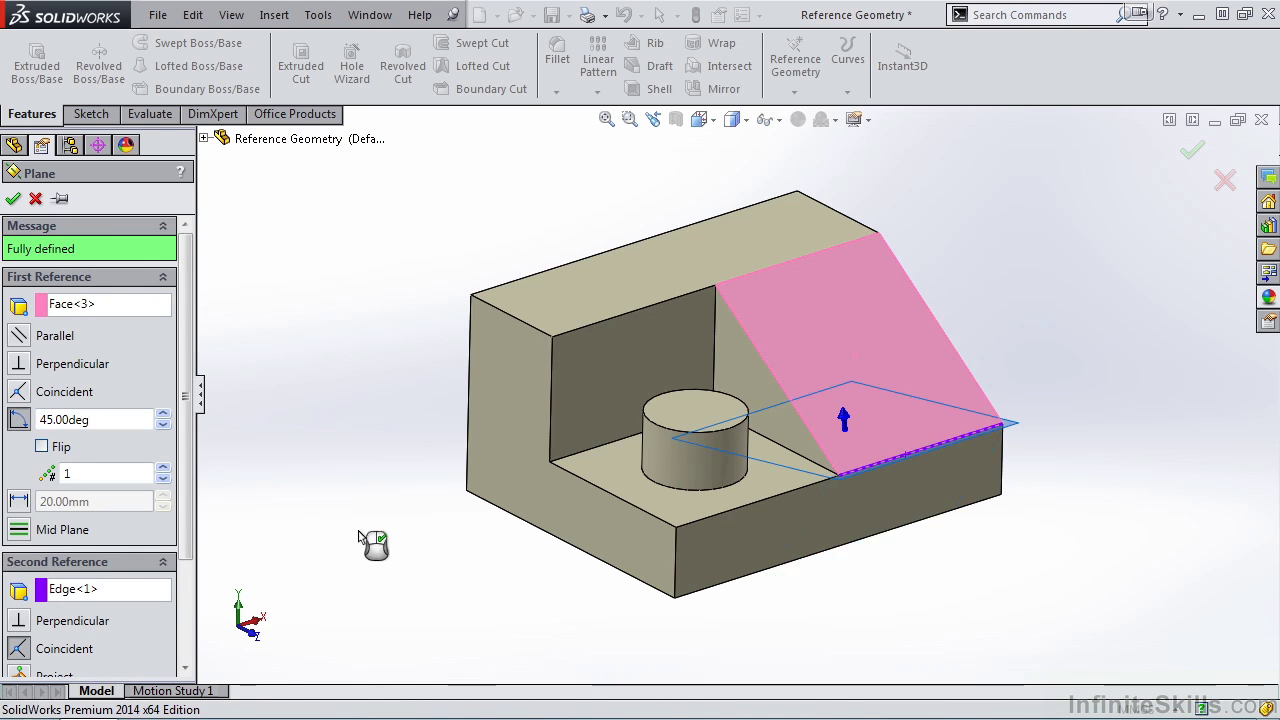
Flip the 45-degree plane to the other side of the sloped face and inspect its orientation
middle_click_drag(874, 662, 919, 572)
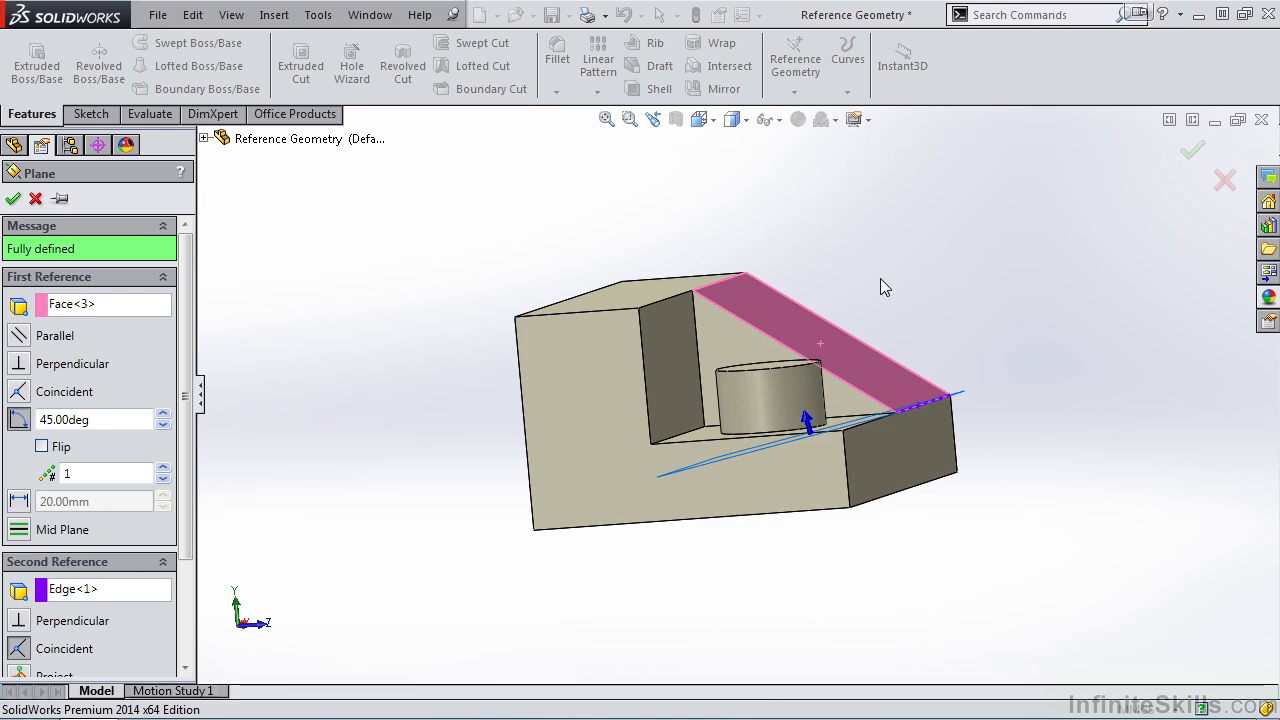
middle_click_drag(937, 606, 906, 652)
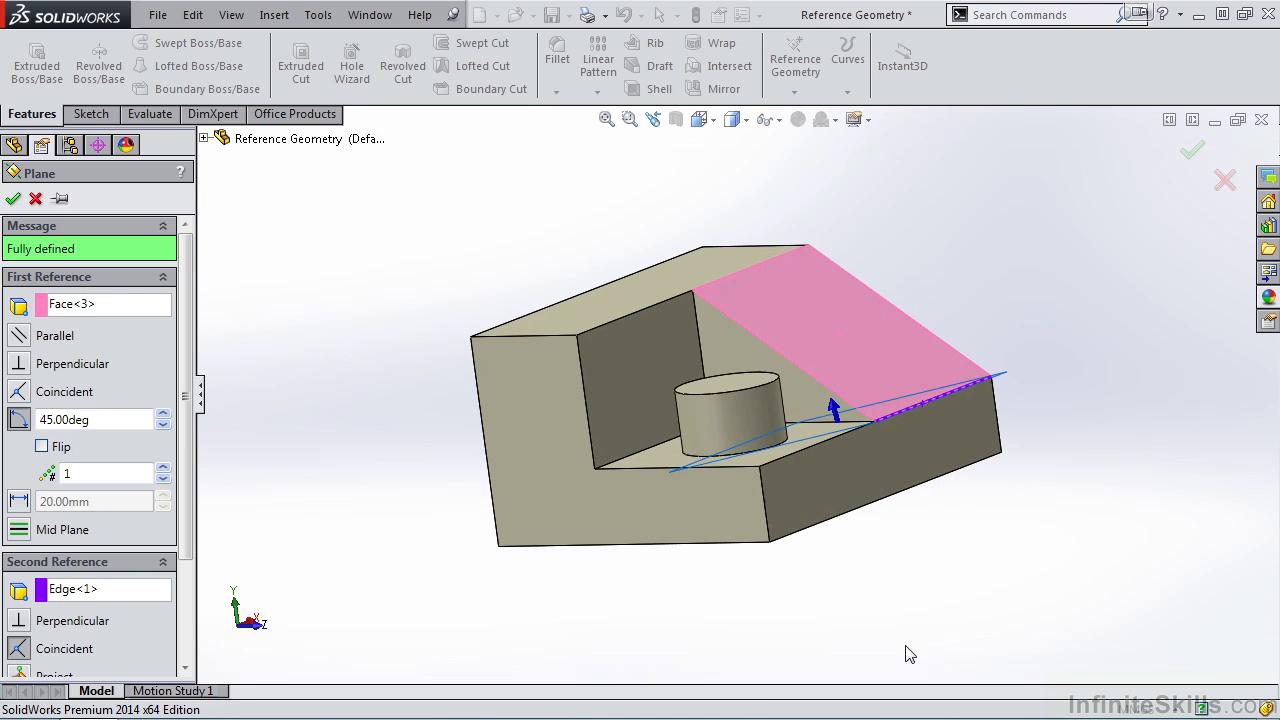
left_click(41, 447)
middle_click_drag(737, 569, 783, 590)
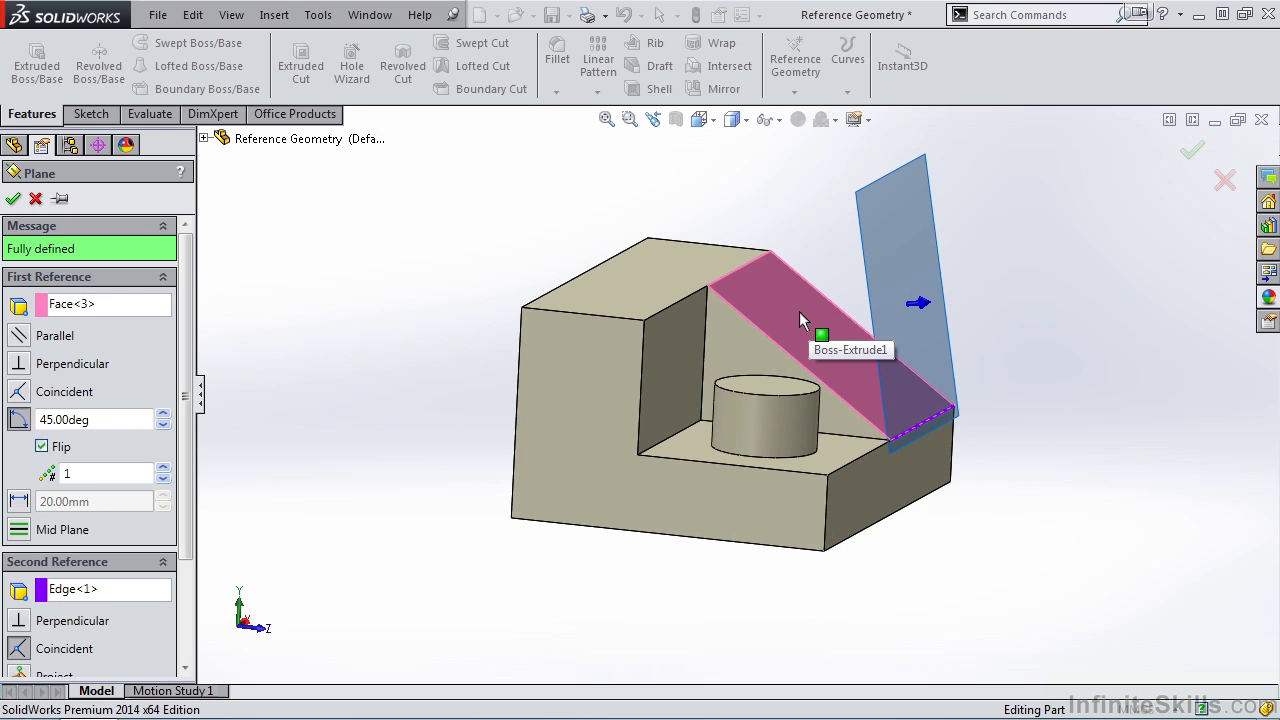
middle_click_drag(474, 391, 418, 458)
Clear the lower edge and the sloped face from the angled plane's references
right_click(75, 589)
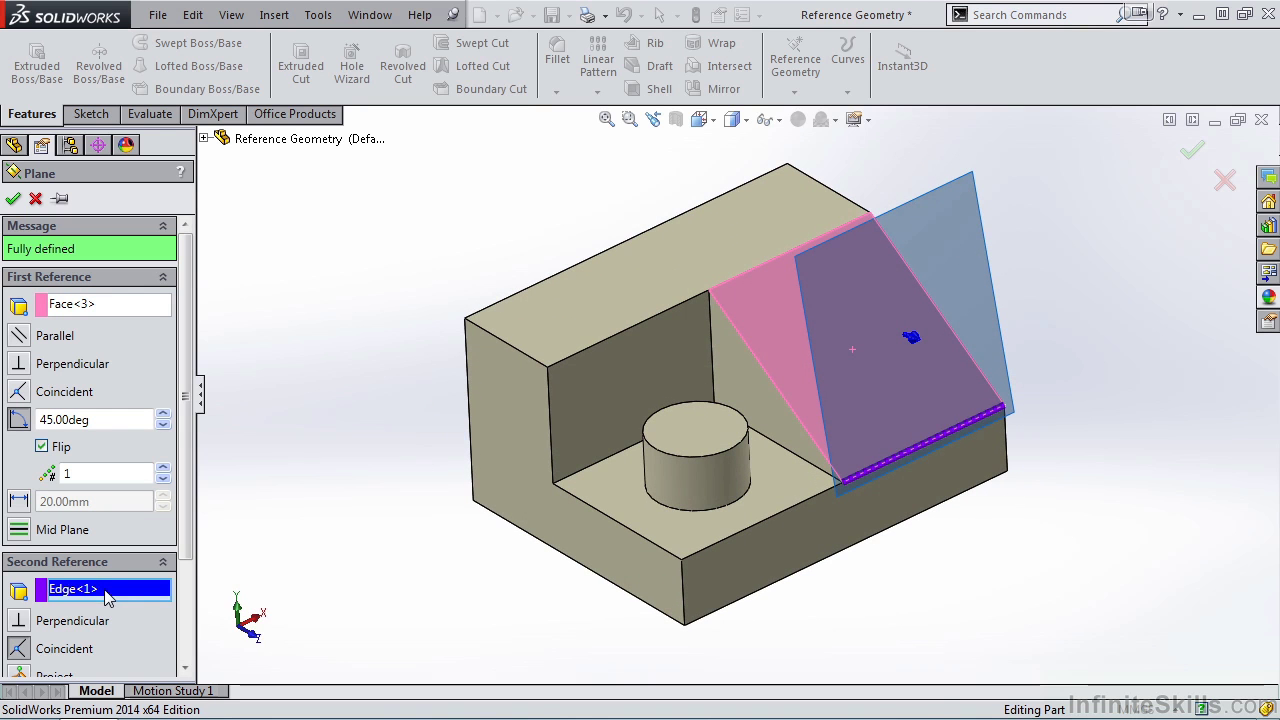
left_click(78, 605)
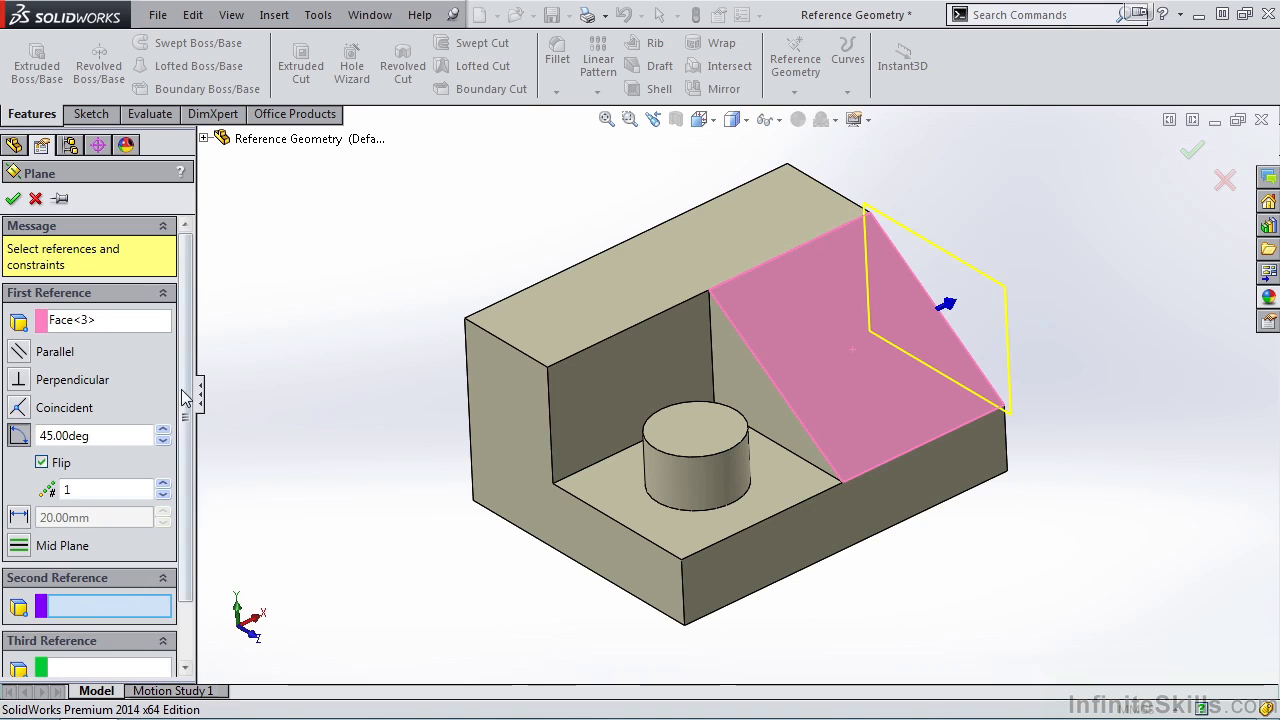
right_click(102, 320)
left_click(125, 334)
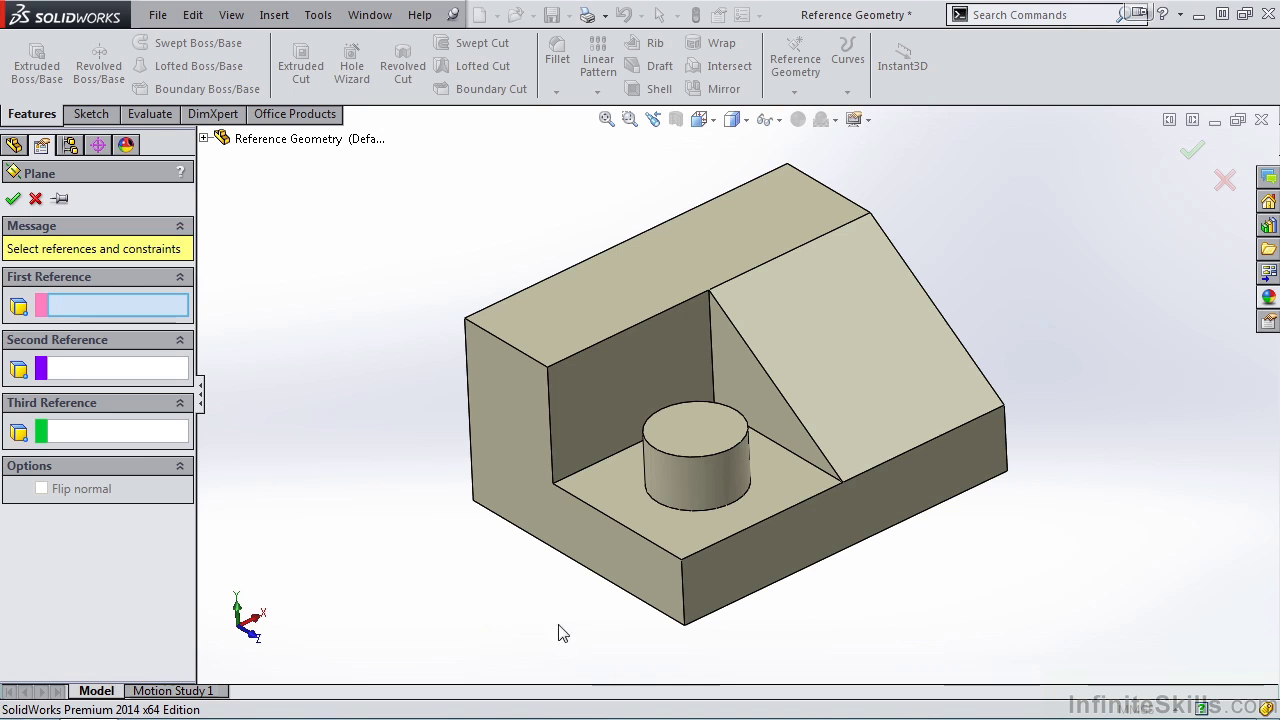
Set up a plane through three vertices: the L-shaped face's upper inner corner, the sloped face's lower inner corner and the block's bottom front corner
left_click(547, 369)
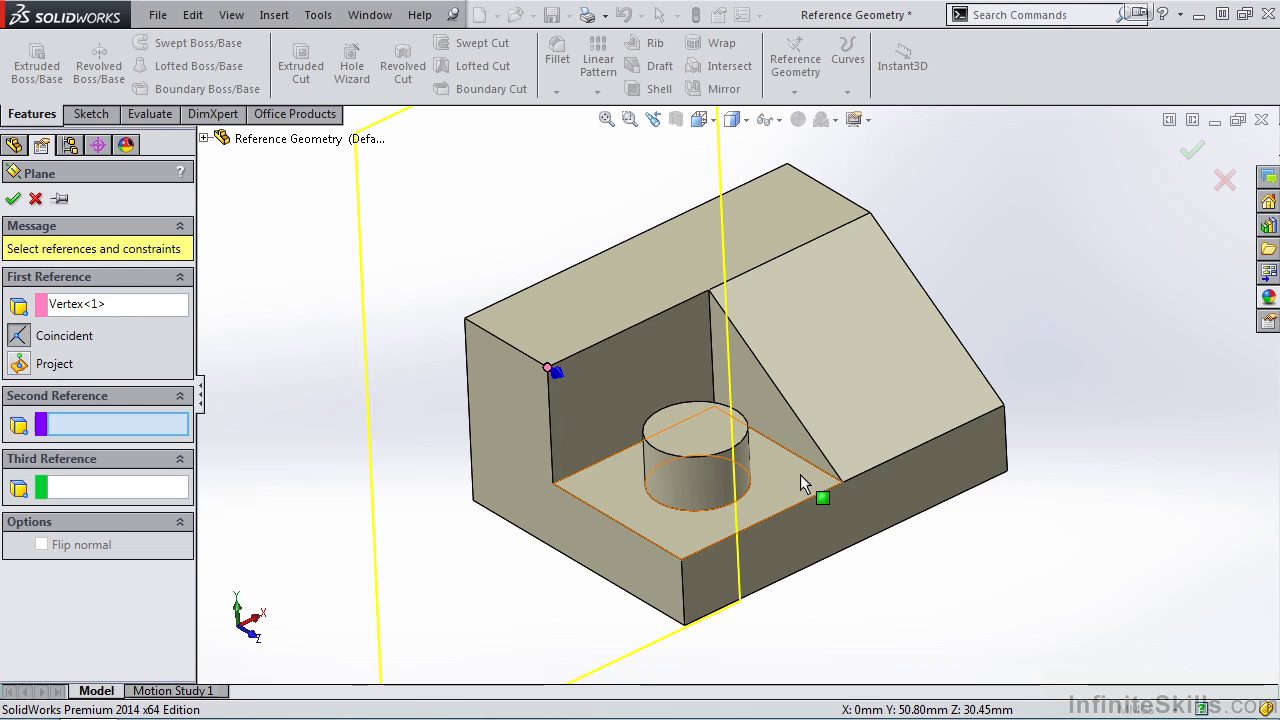
left_click(843, 484)
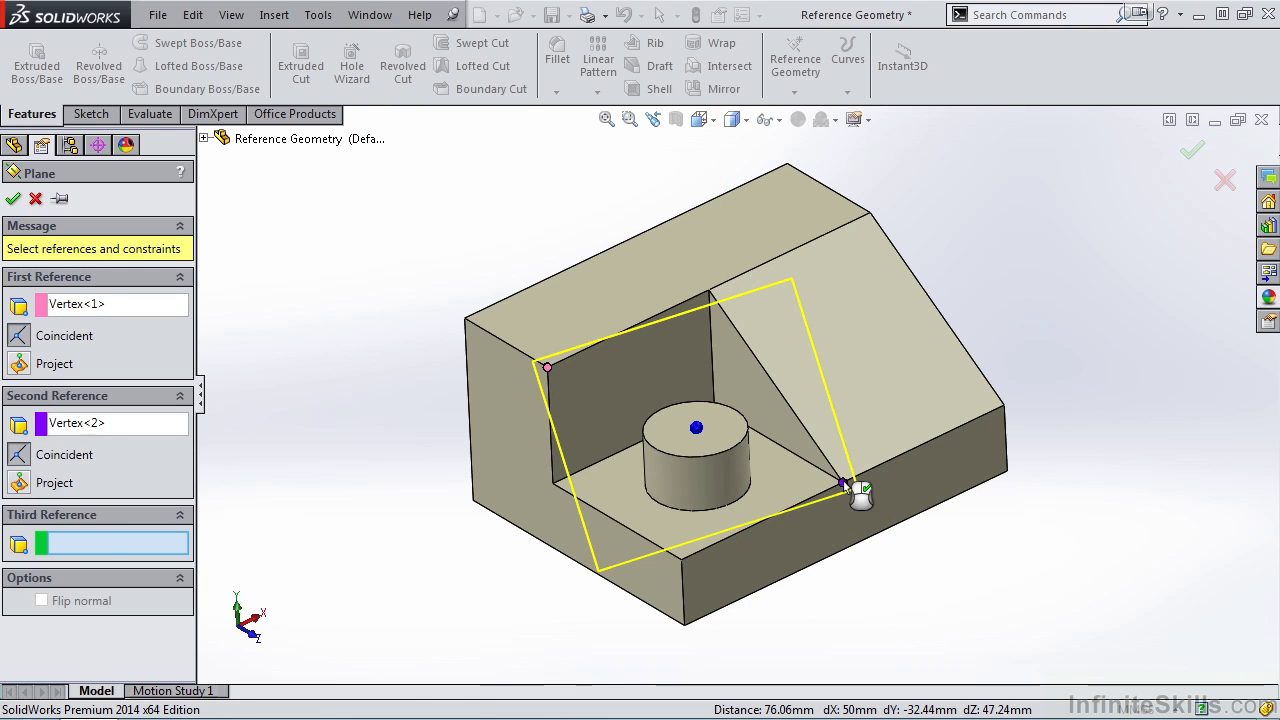
left_click(685, 627)
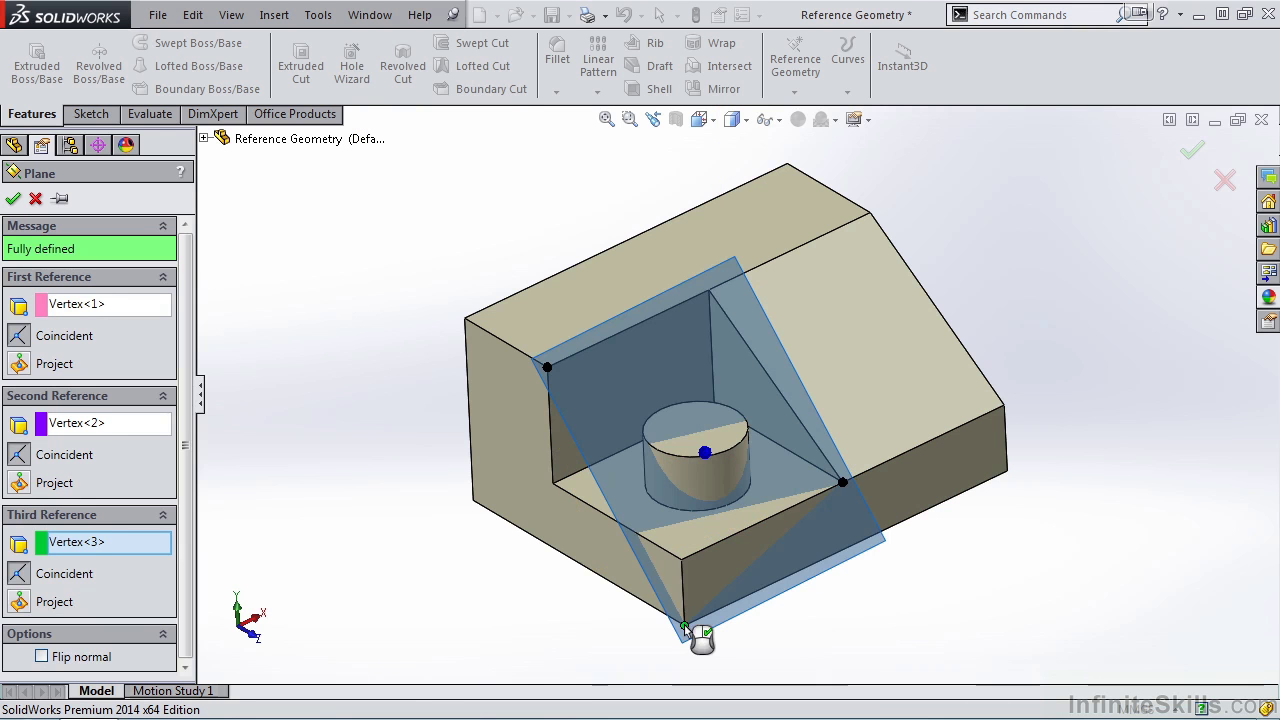
middle_click_drag(857, 656, 851, 598)
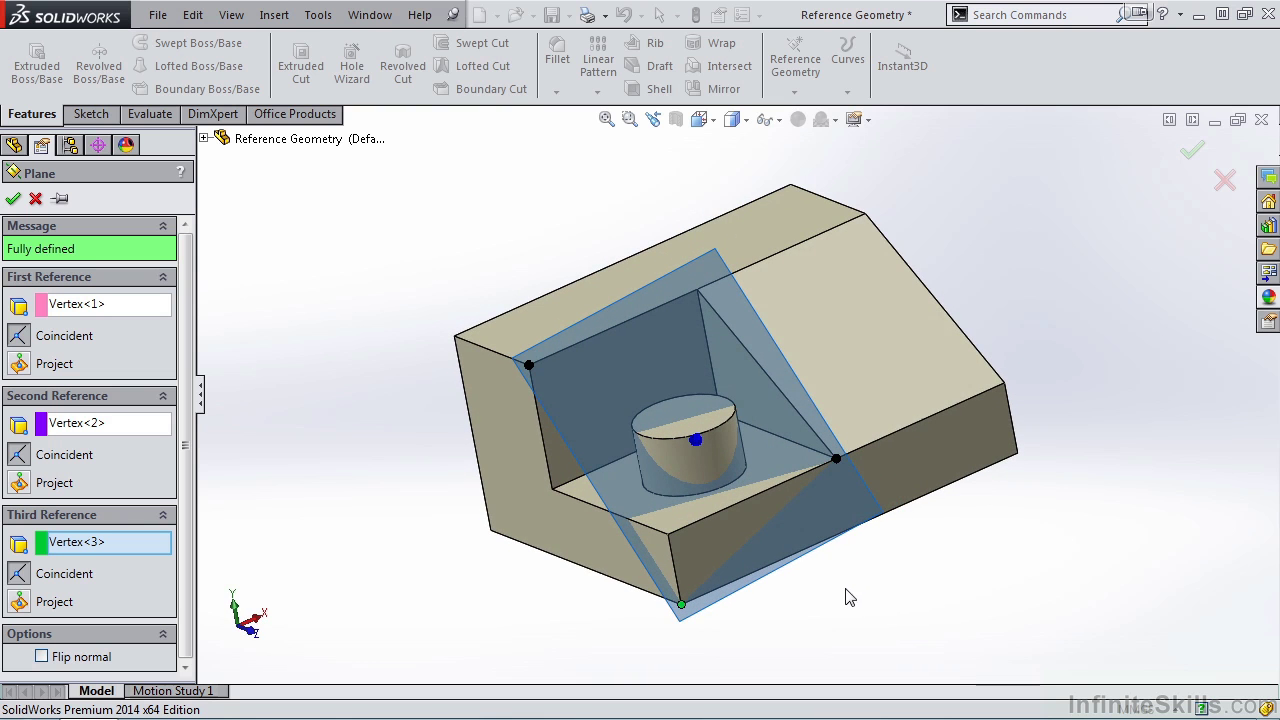